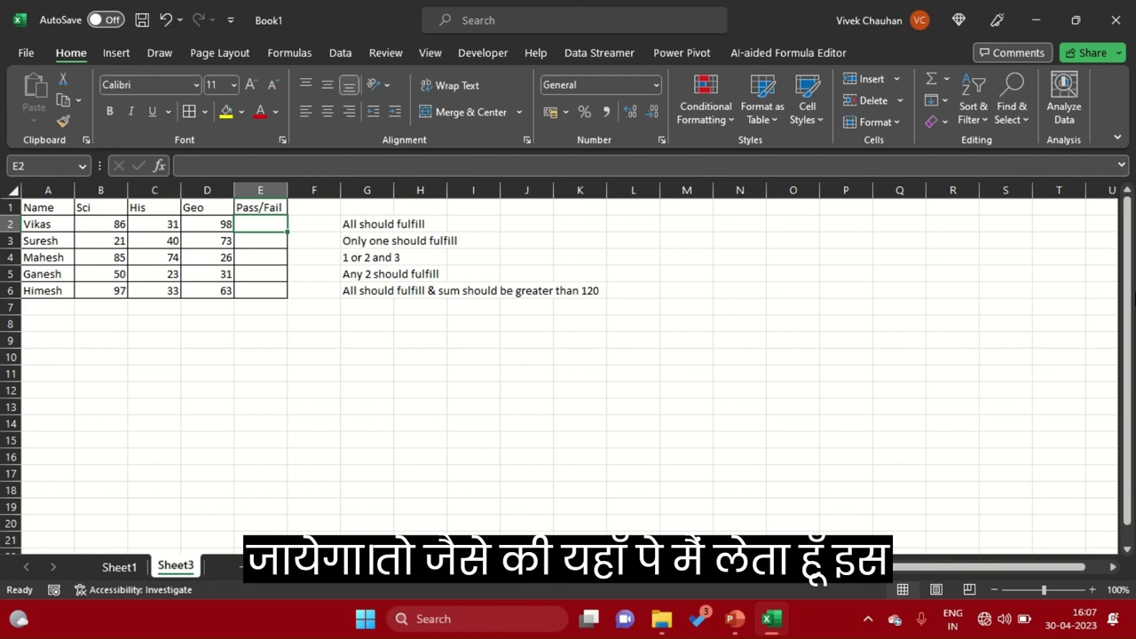
Enter =IF(AND(B2>=35,C2>=35,D2>=35),"Pass","Fail") in E2, which returns Fail.
{"action": "type", "text": "=i"}
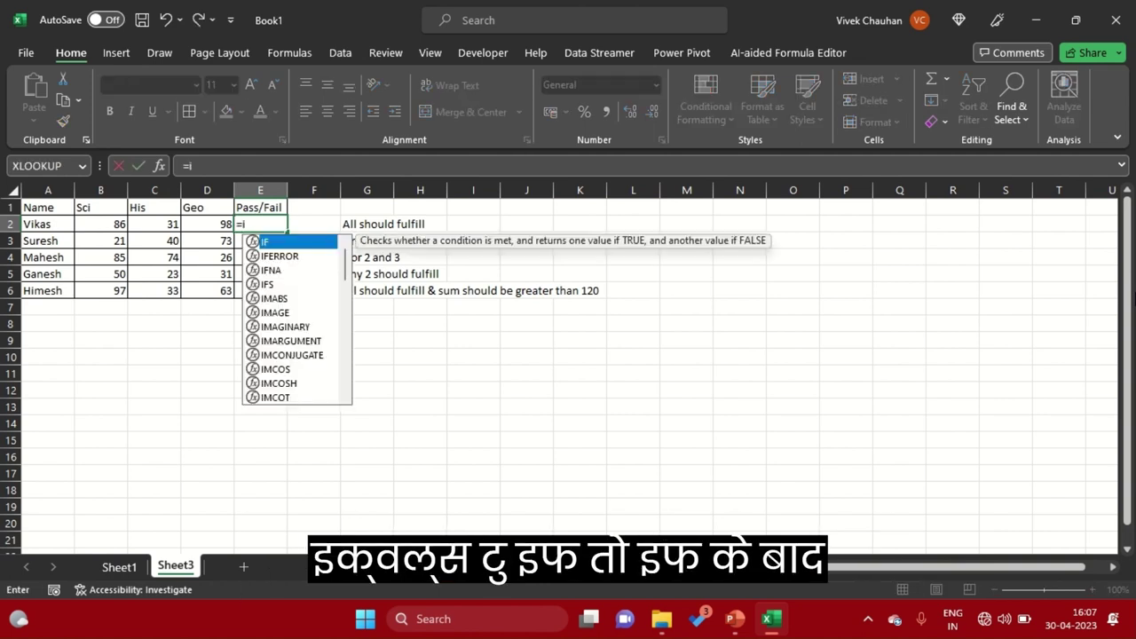
{"action": "type", "text": "f("}
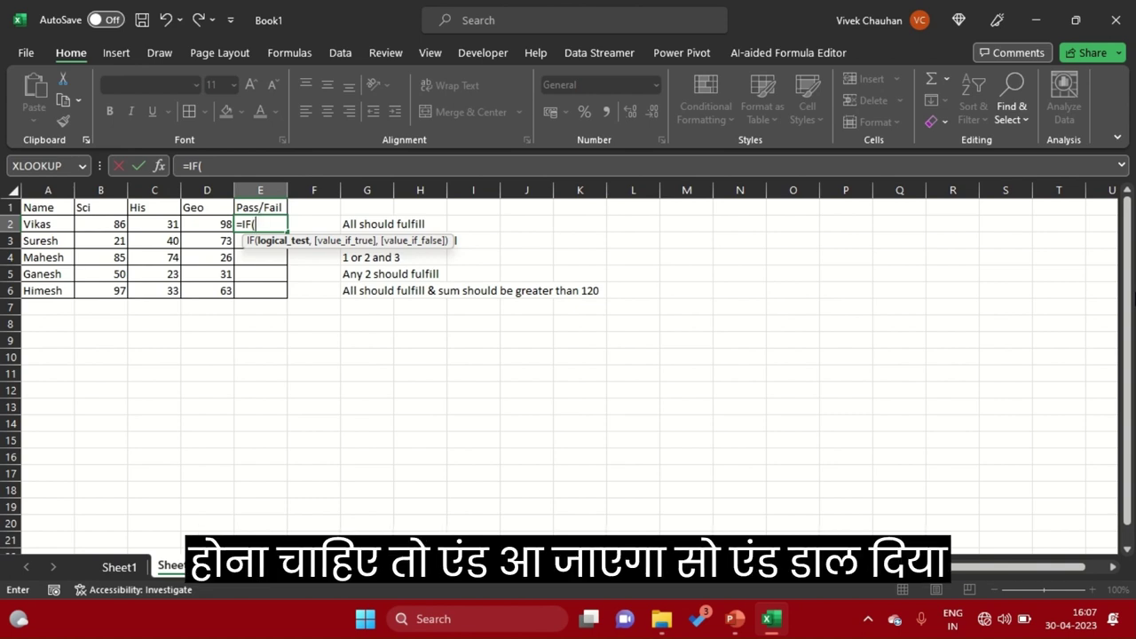
{"action": "type", "text": "and"}
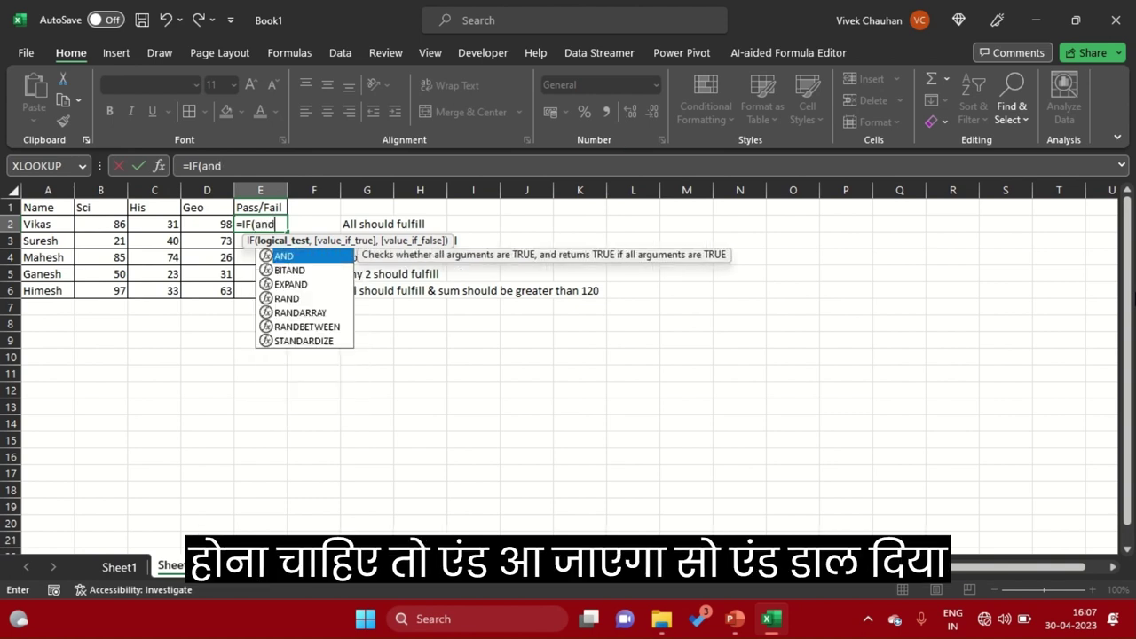
{"action": "key", "text": "Tab"}
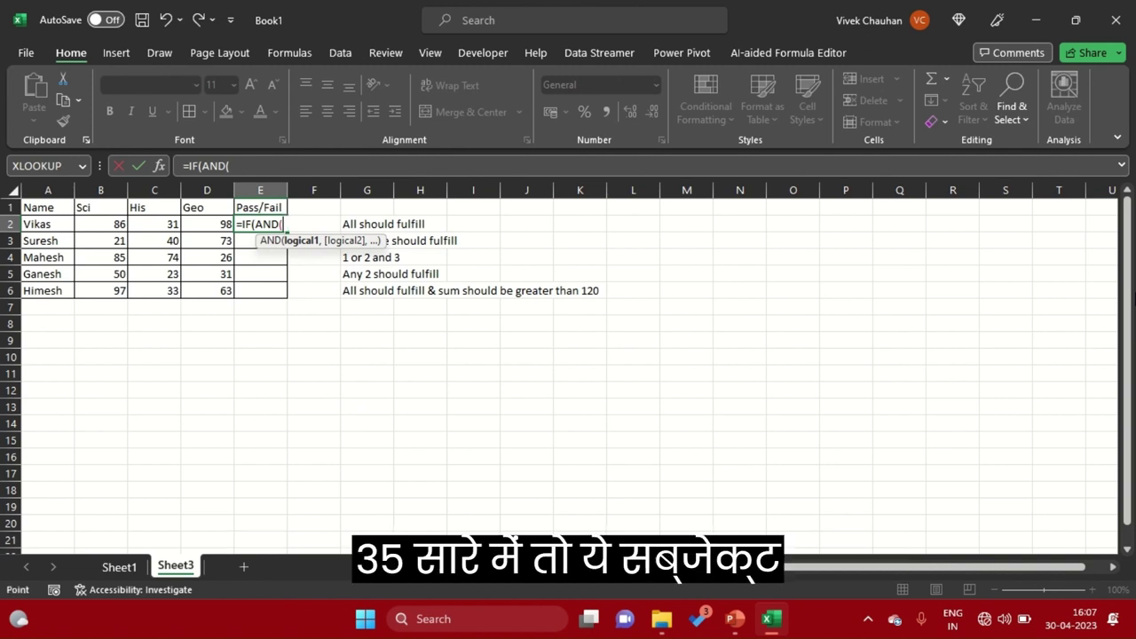
{"action": "key", "text": "Left"}
{"action": "key", "text": "Left"}
{"action": "key", "text": "Left"}
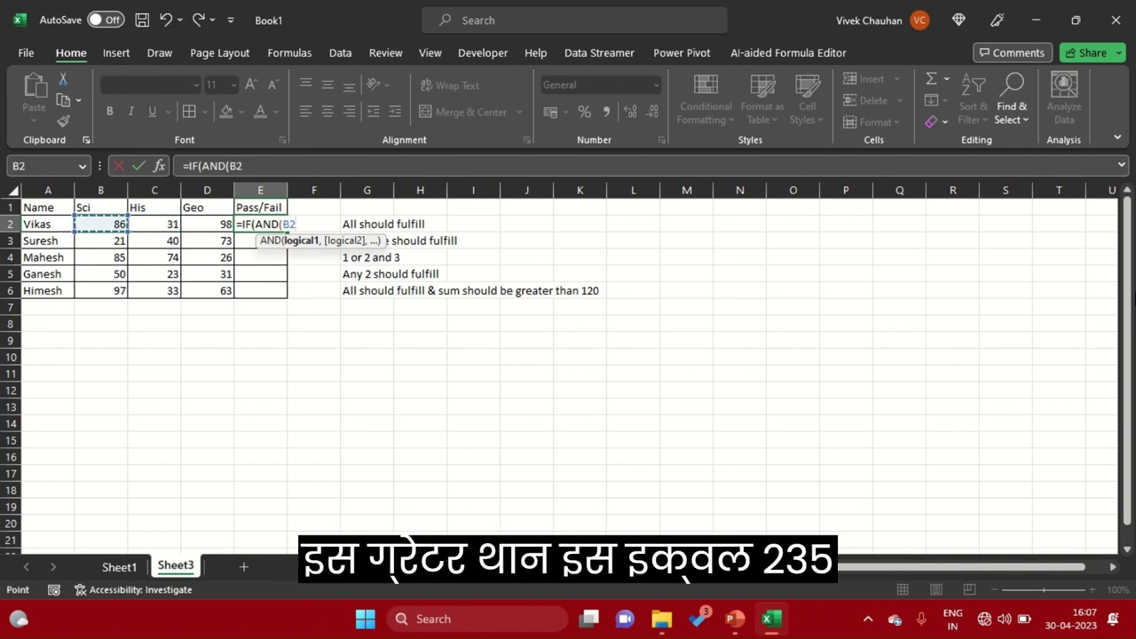
{"action": "type", "text": ">=35"}
{"action": "type", "text": ",C2>"}
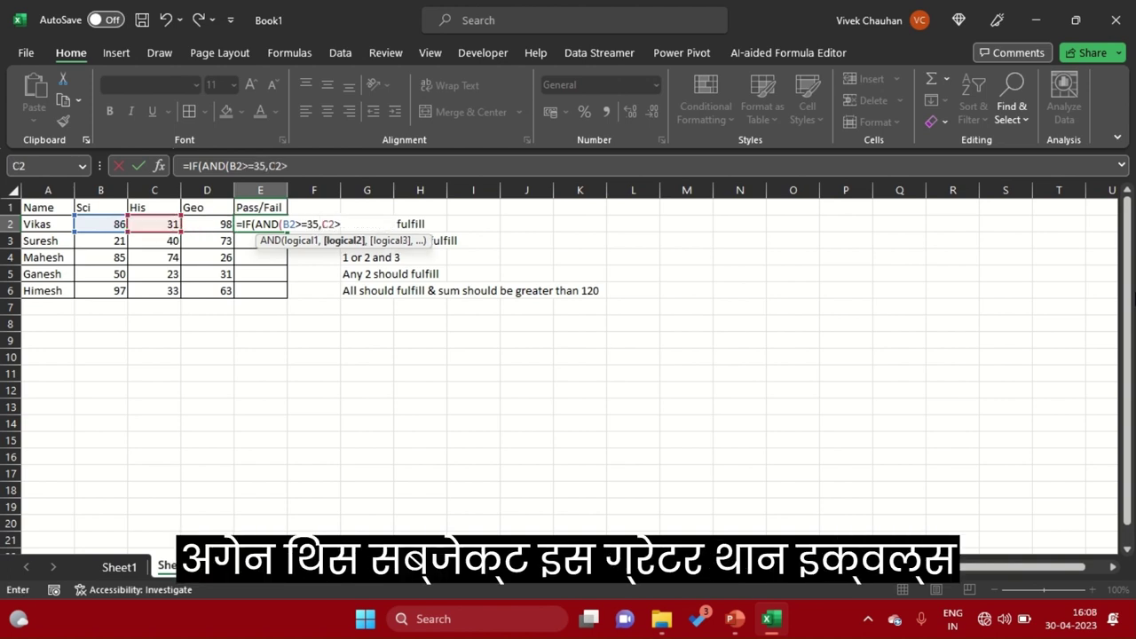
{"action": "type", "text": "=35,"}
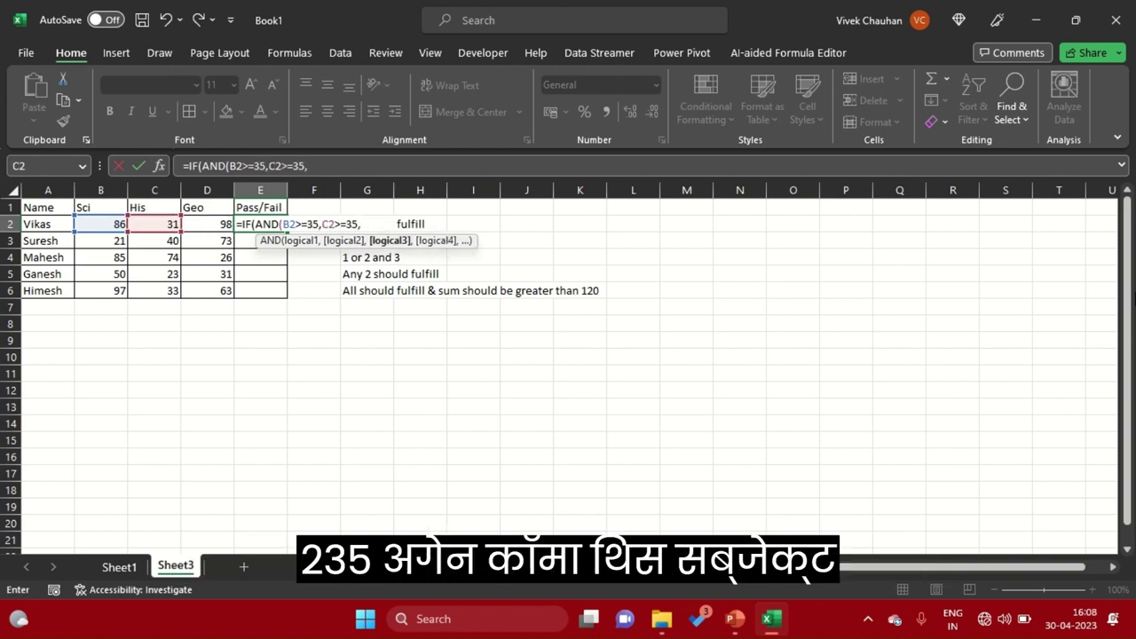
{"action": "type", "text": "D2"}
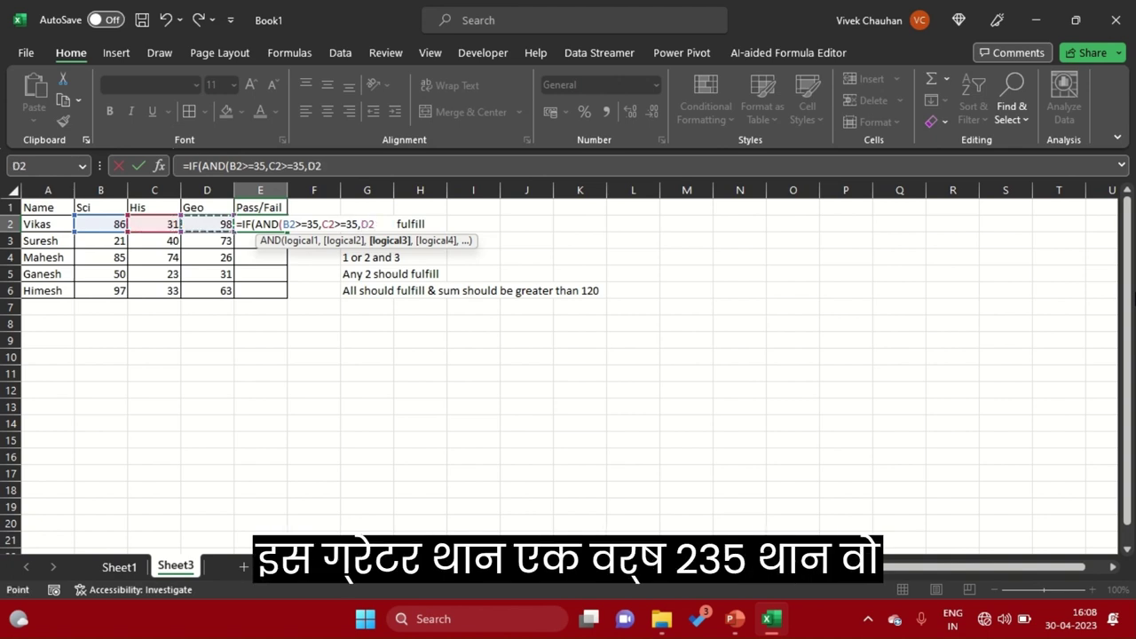
{"action": "type", "text": ">=35"}
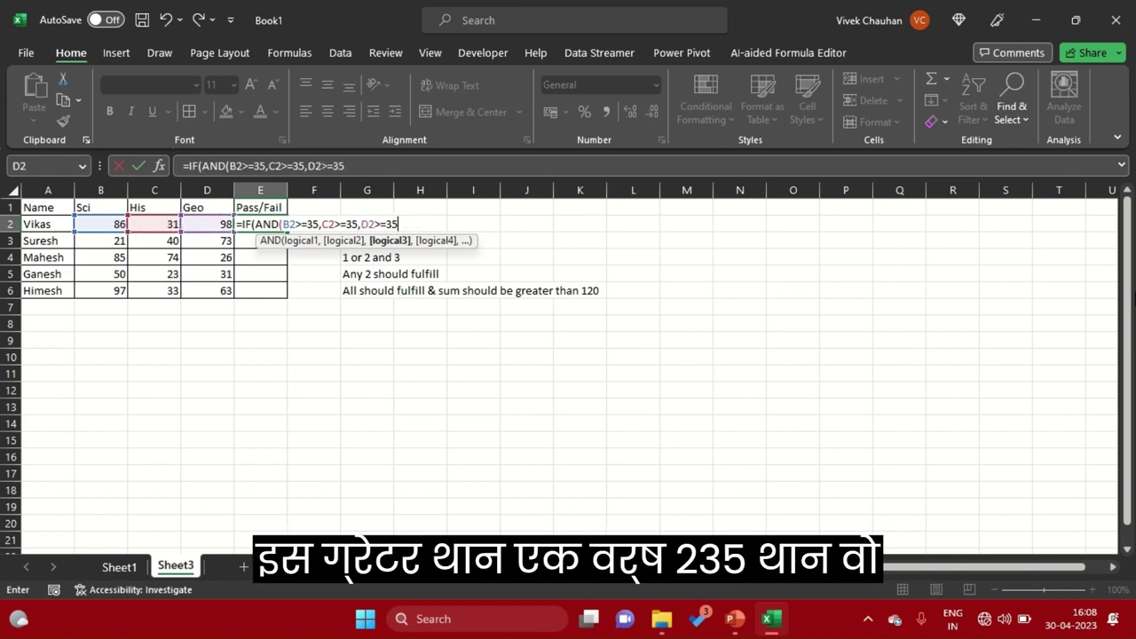
{"action": "type", "text": ","}
{"action": "key", "text": "BackSpace"}
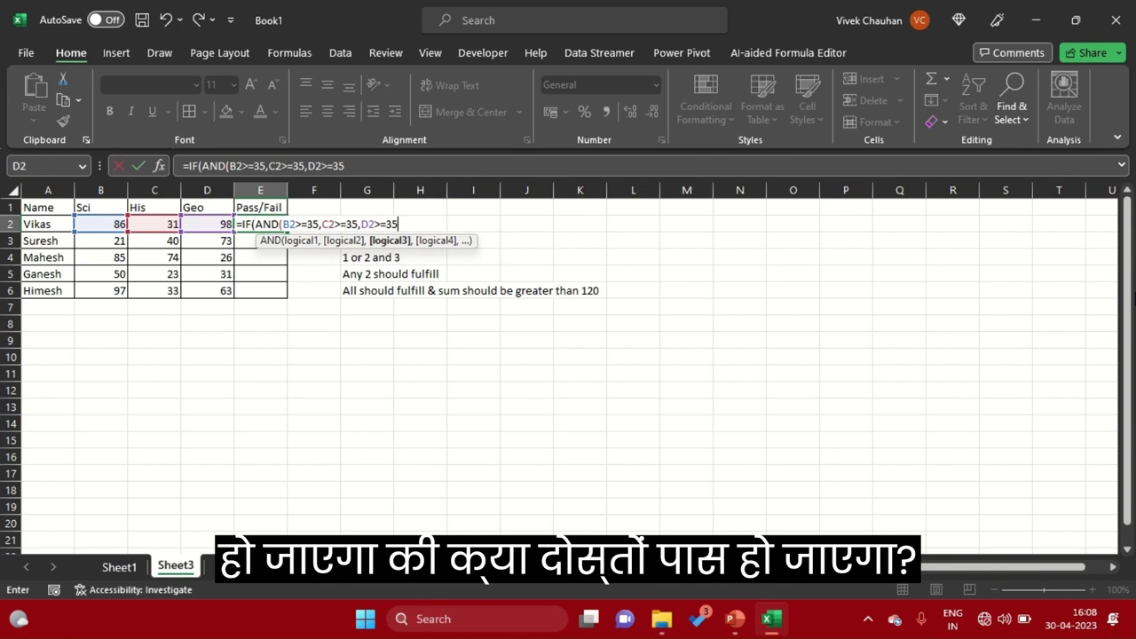
{"action": "type", "text": "),"}
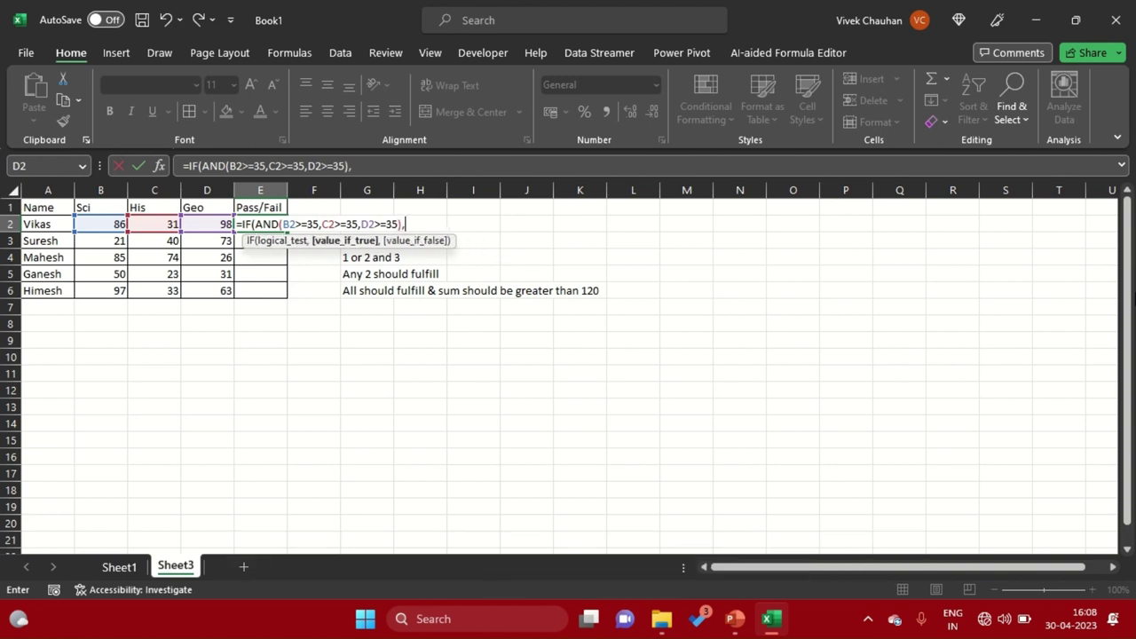
{"action": "type", "text": "\"Pass"}
{"action": "type", "text": "\",\"Fail"}
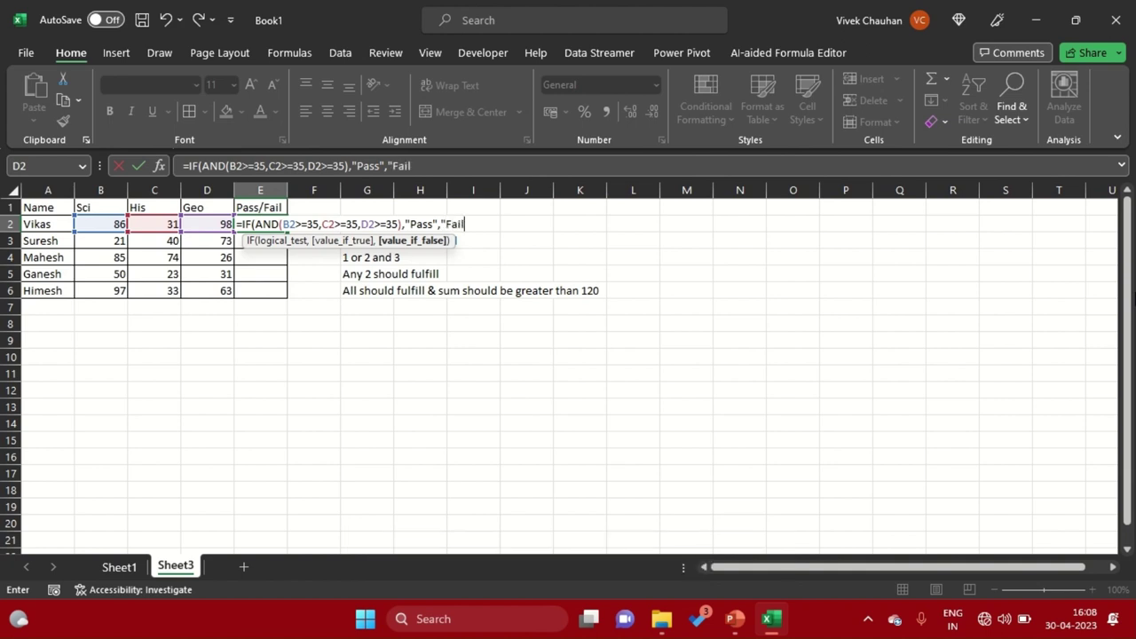
{"action": "type", "text": "\")"}
{"action": "key", "text": "Return"}
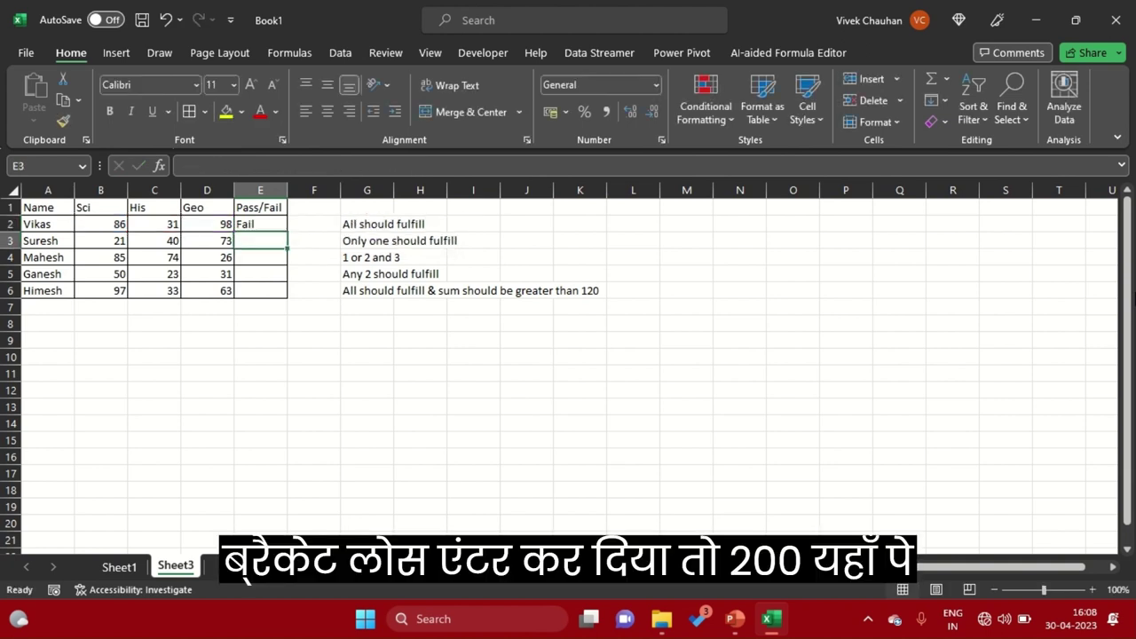
{"action": "key", "text": "Up"}
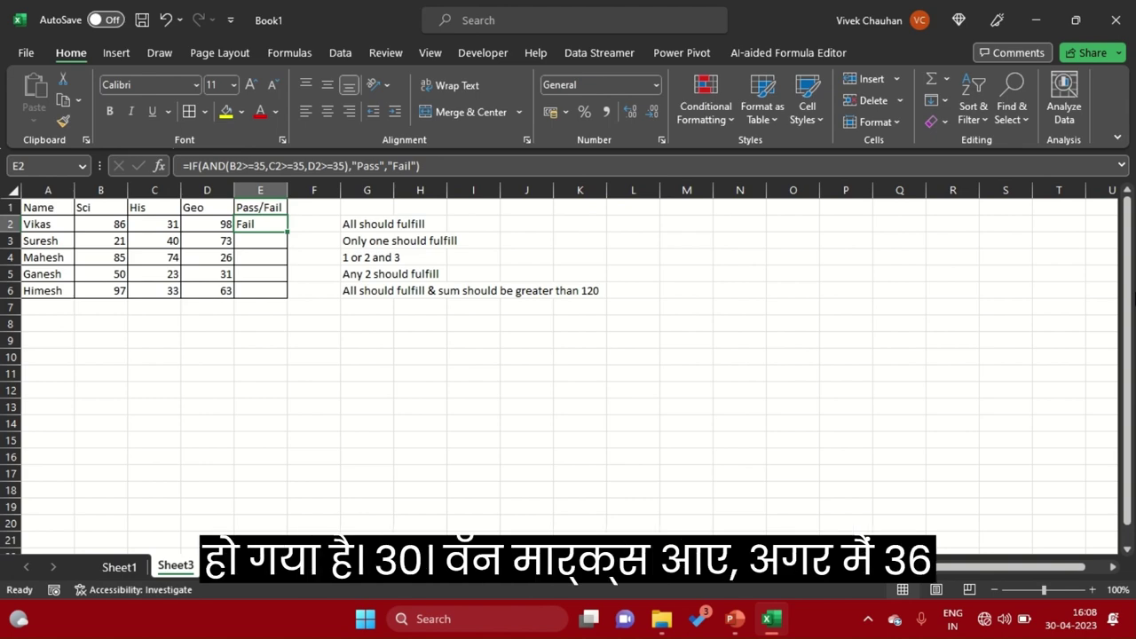
{"action": "left_click", "coordinate": [155, 223]}
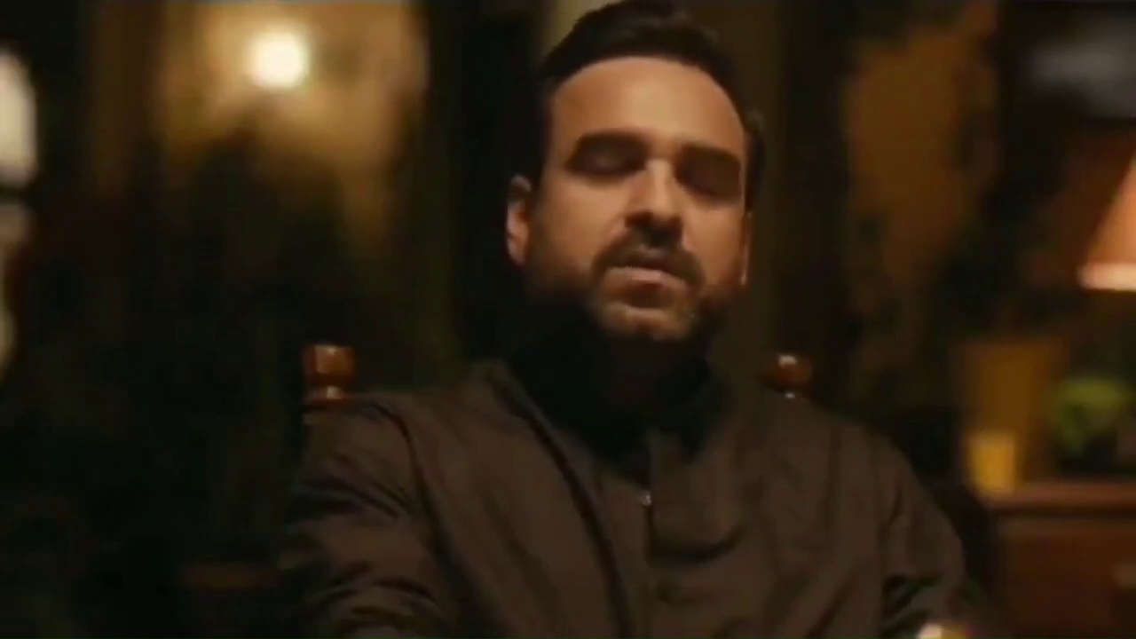
{"action": "type", "text": "36"}
{"action": "key", "text": "ctrl+Return"}
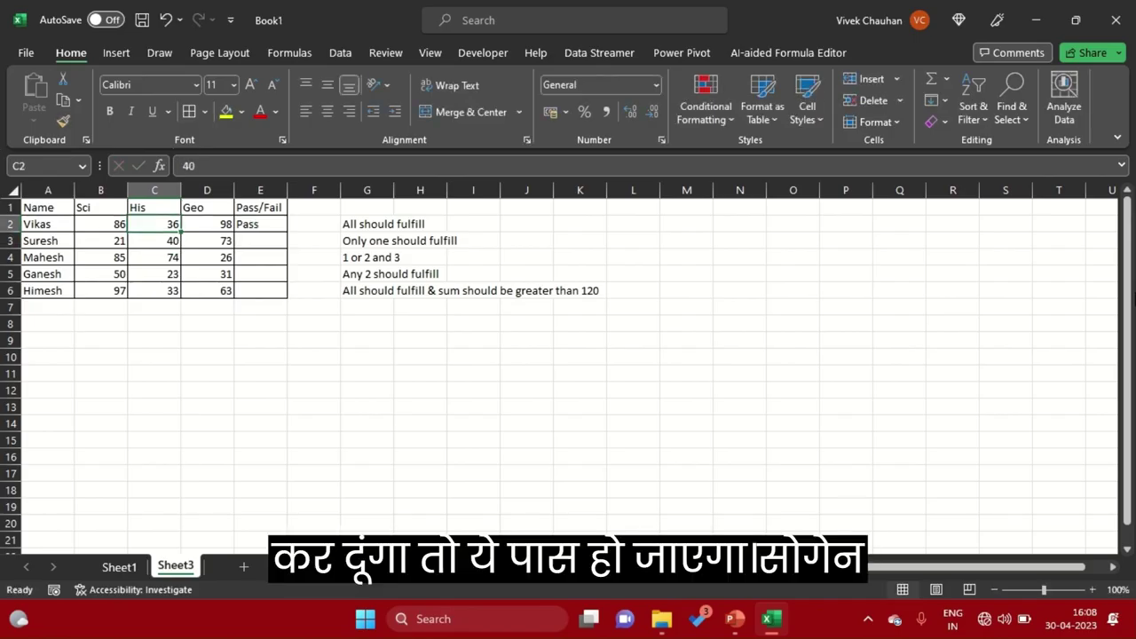
{"action": "key", "text": "ctrl+z"}
{"action": "key", "text": "Down"}
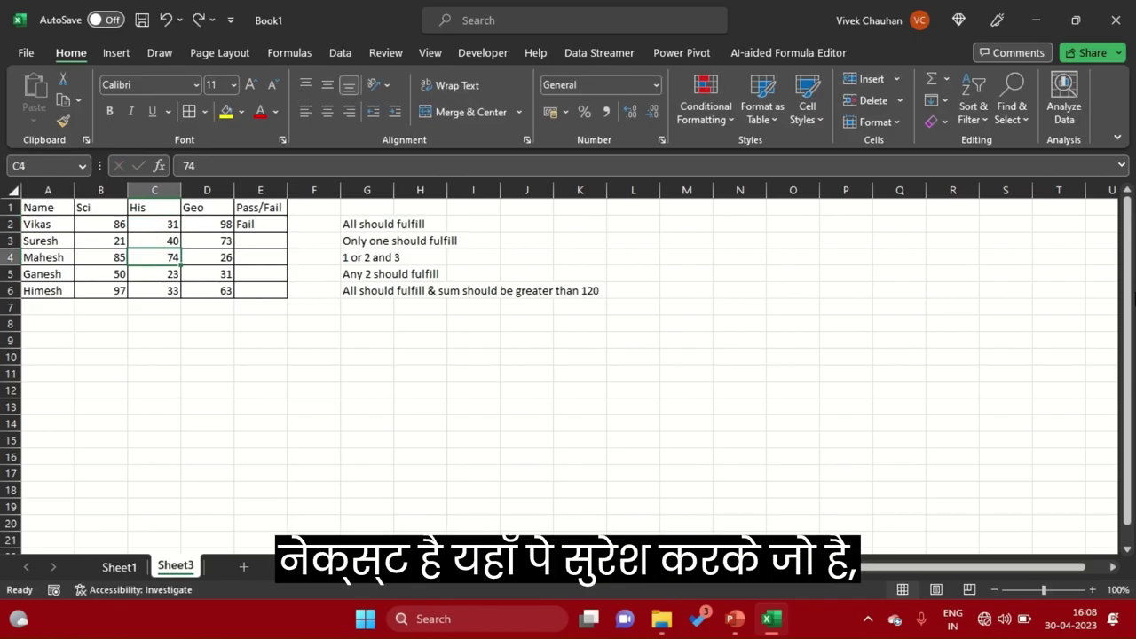
{"action": "key", "text": "Right"}
{"action": "key", "text": "Right"}
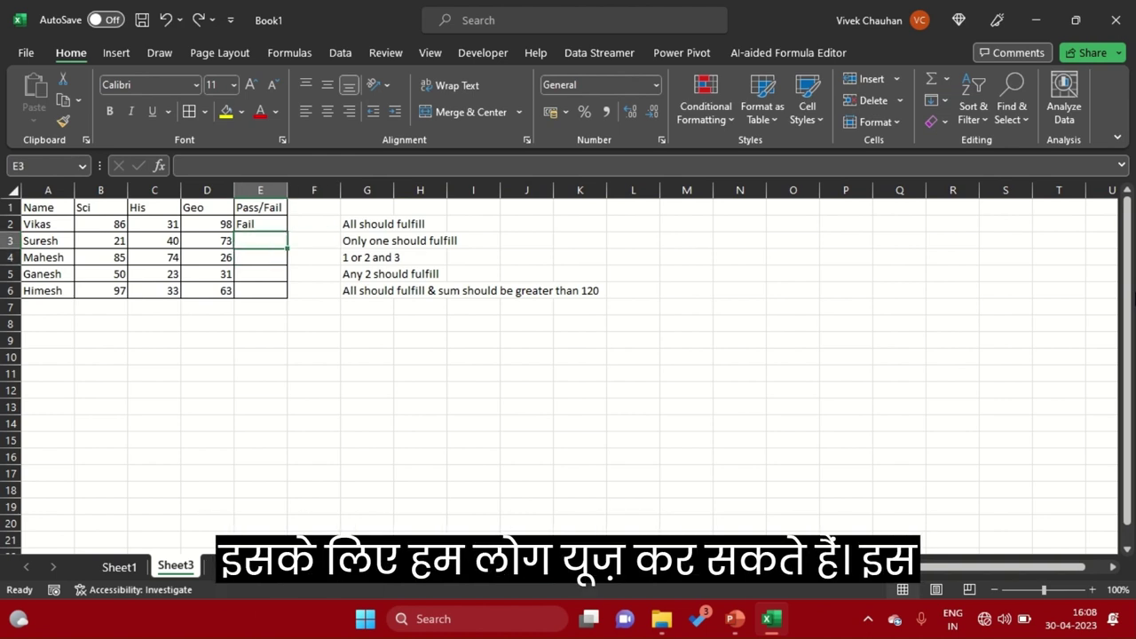
Enter =IF(OR(B3>=35,C3>=35,D3>=35),"Pass","Fail") in E3, which returns Pass.
{"action": "type", "text": "=IF("}
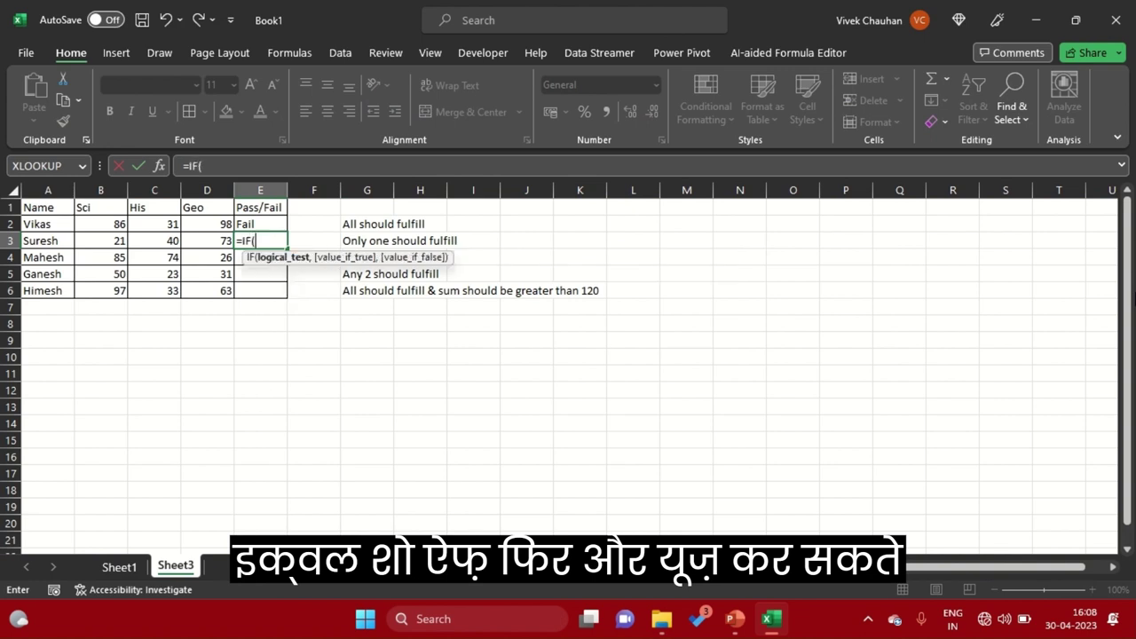
{"action": "type", "text": "OR("}
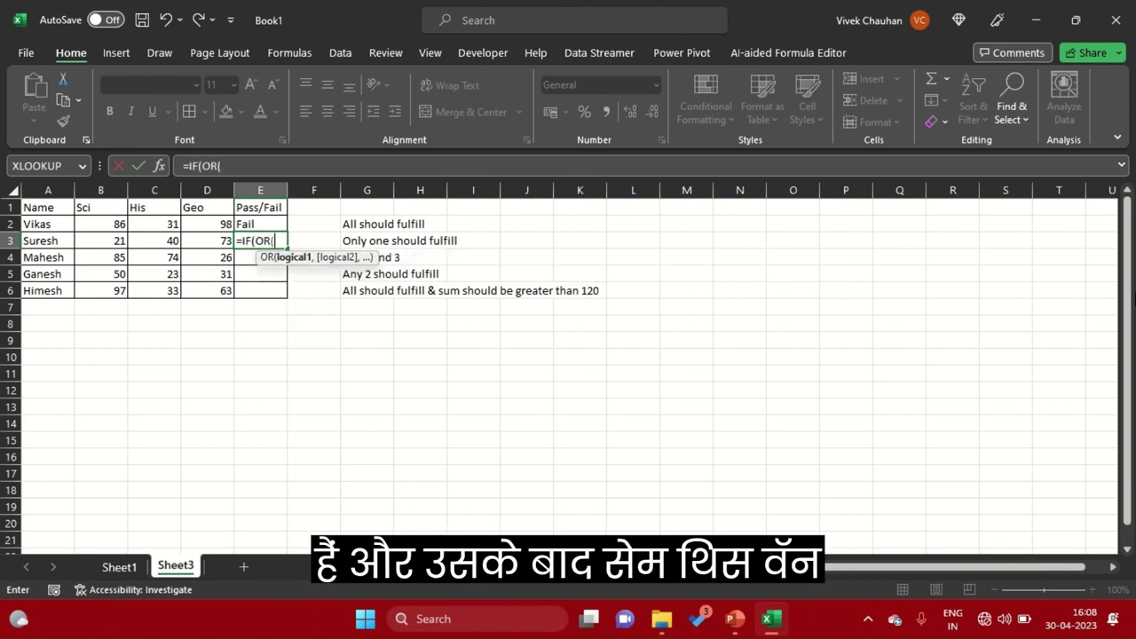
{"action": "key", "text": "Left"}
{"action": "key", "text": "Left"}
{"action": "key", "text": "Left"}
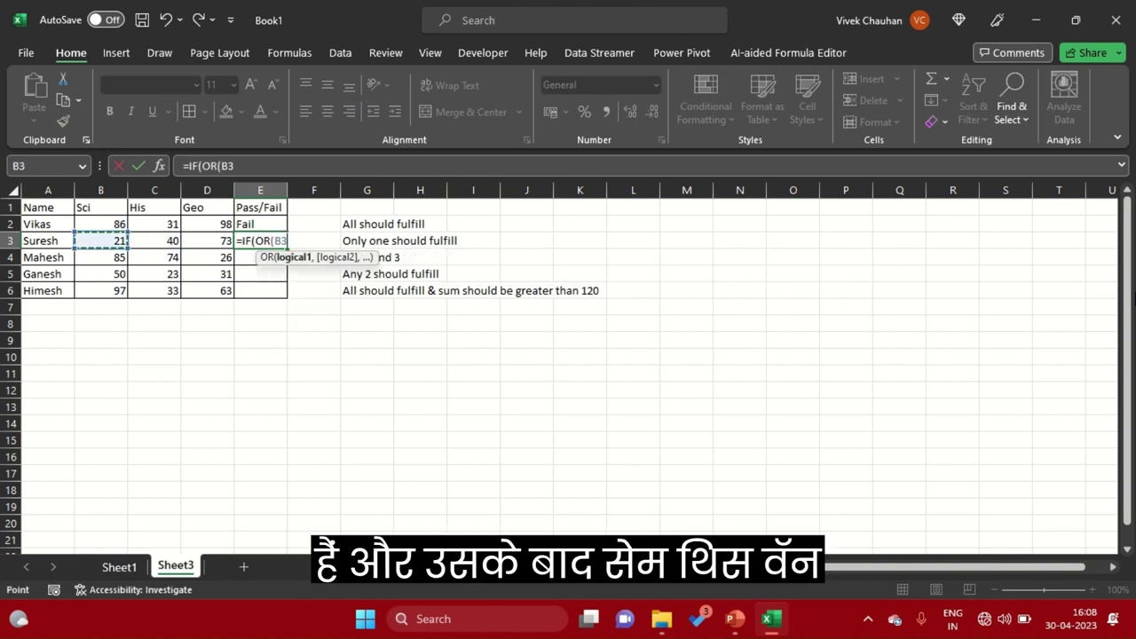
{"action": "type", "text": ">=35,"}
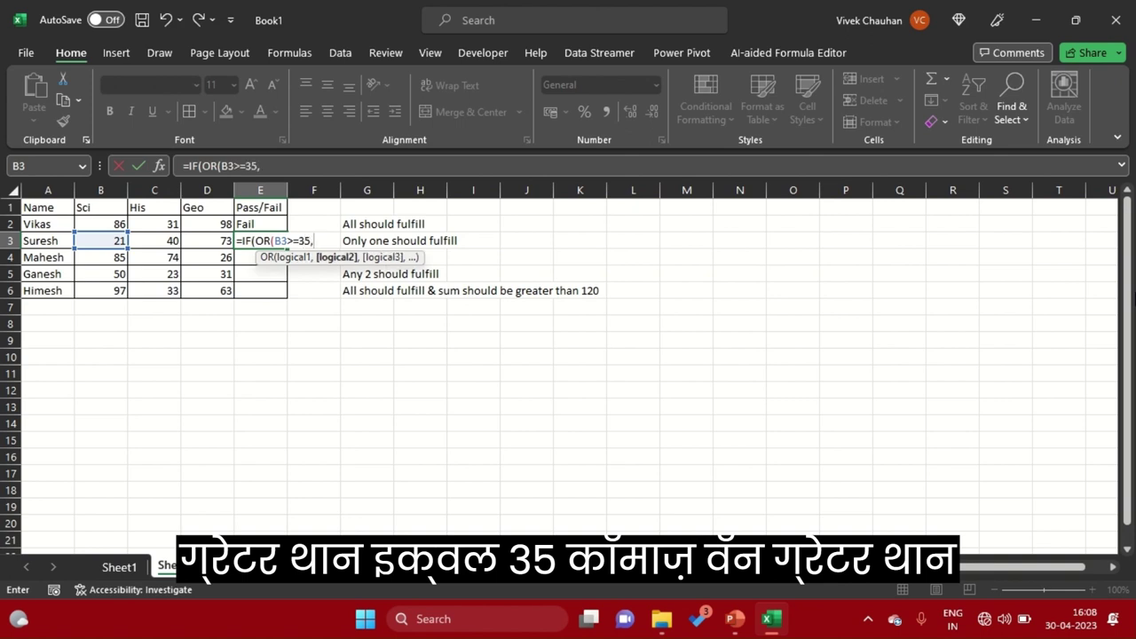
{"action": "key", "text": "Left"}
{"action": "key", "text": "Left"}
{"action": "type", "text": ">=35"}
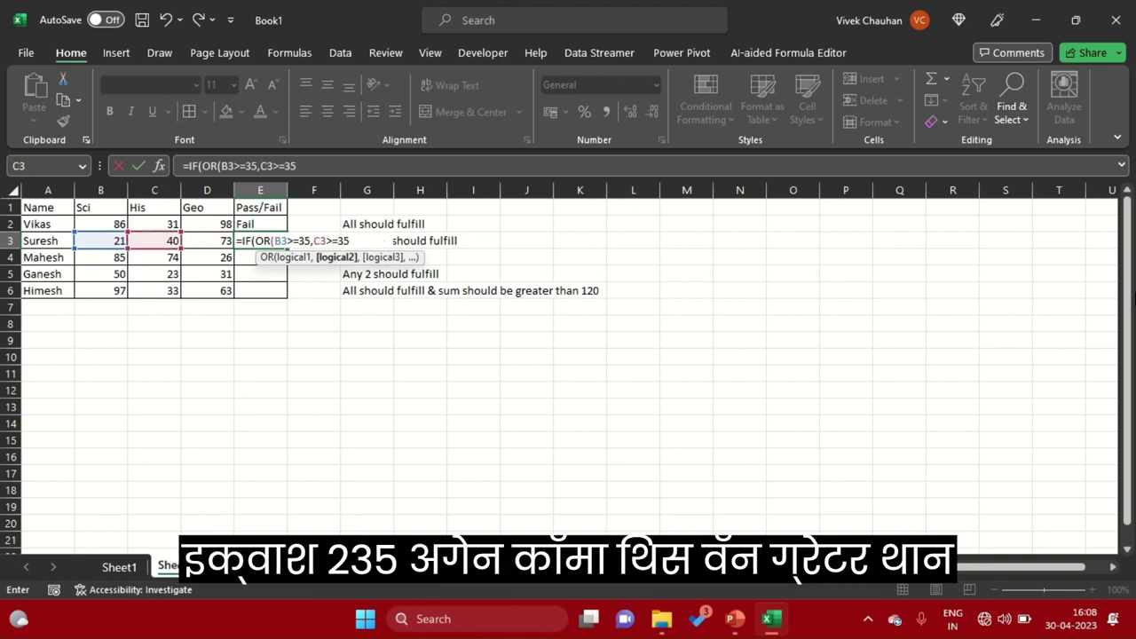
{"action": "type", "text": ","}
{"action": "key", "text": "Left"}
{"action": "type", "text": ">="}
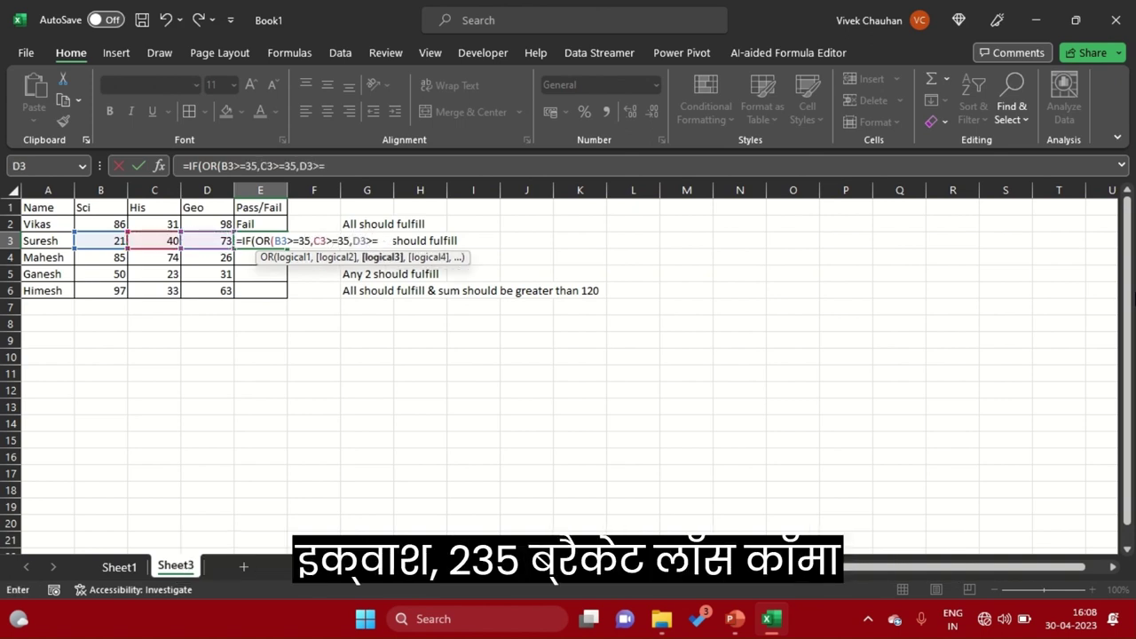
{"action": "type", "text": "35),"}
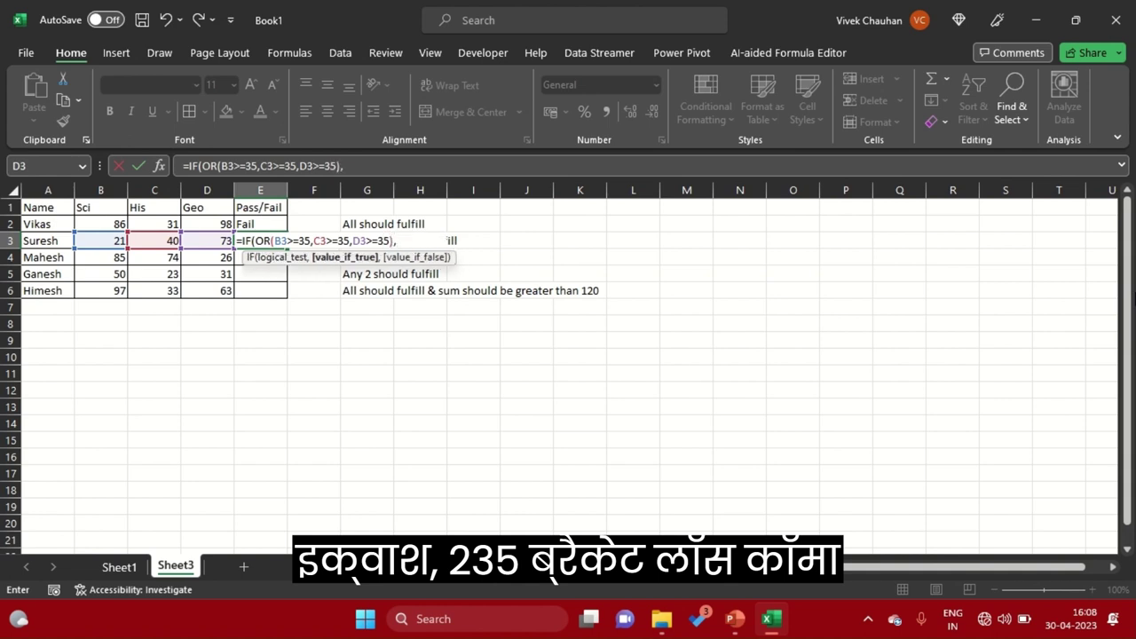
{"action": "type", "text": "\"Pass\""}
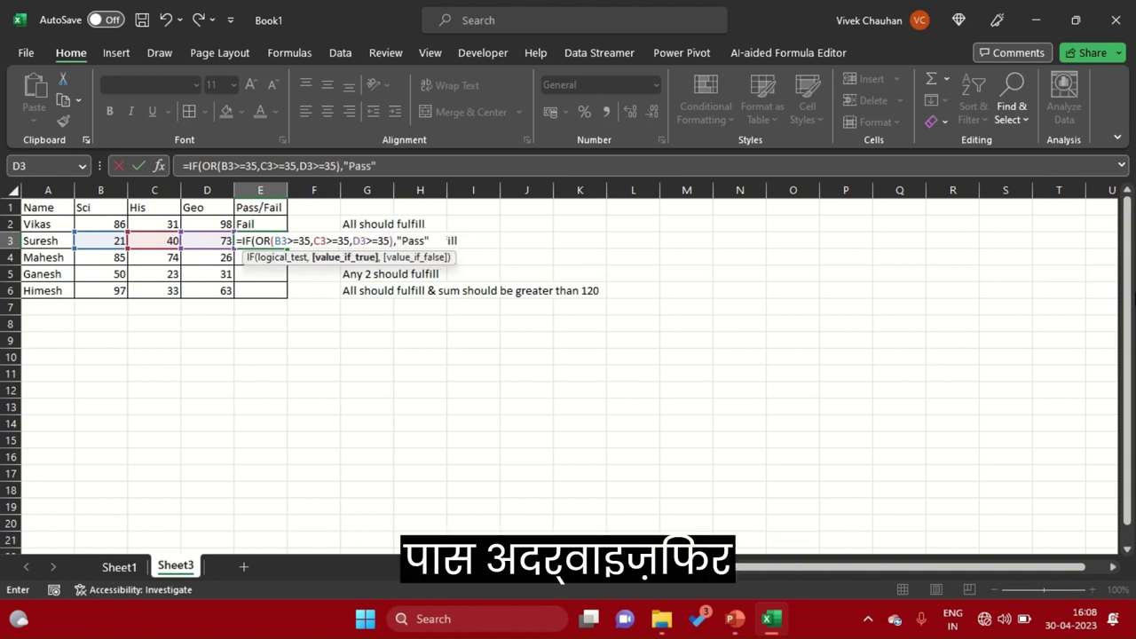
{"action": "type", "text": ",\"Fail\""}
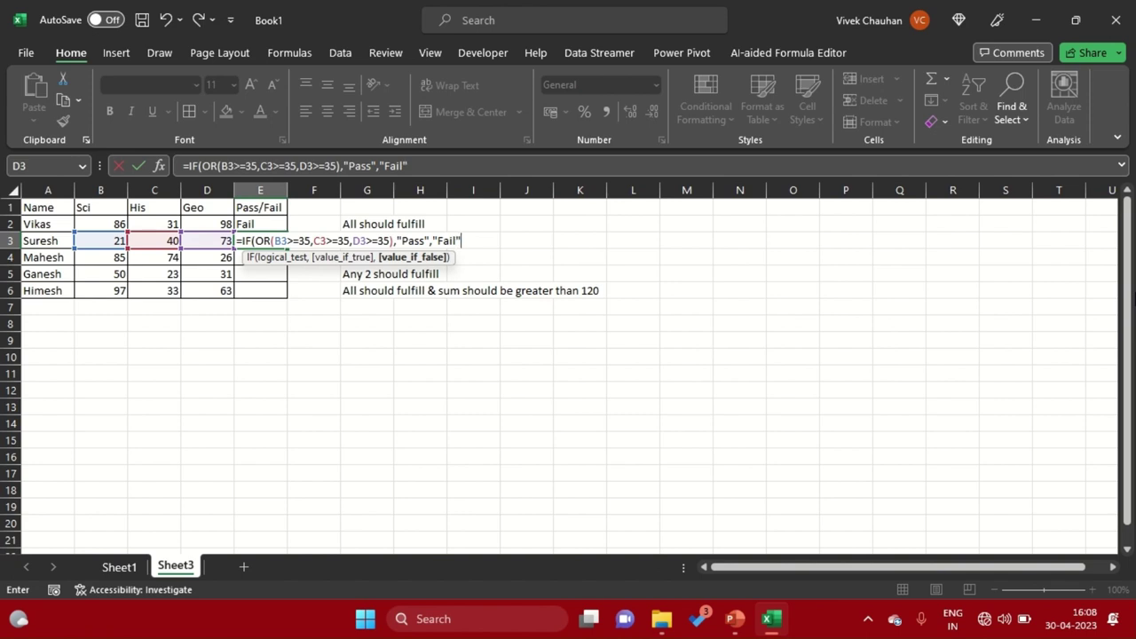
{"action": "type", "text": ")"}
{"action": "type", "text": ")"}
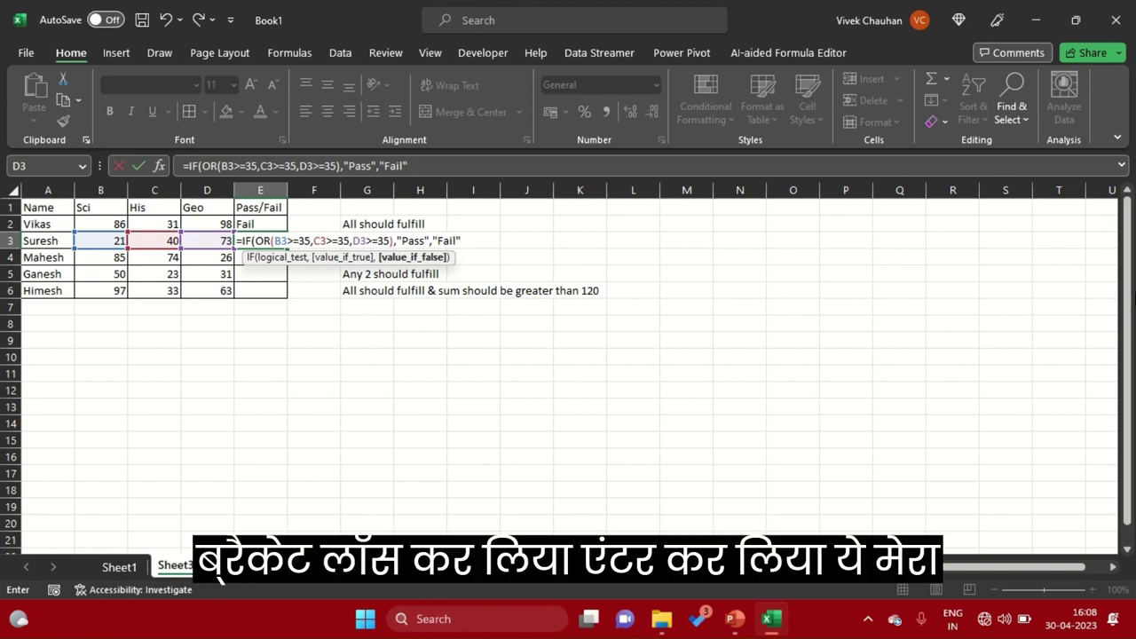
{"action": "key", "text": "Return"}
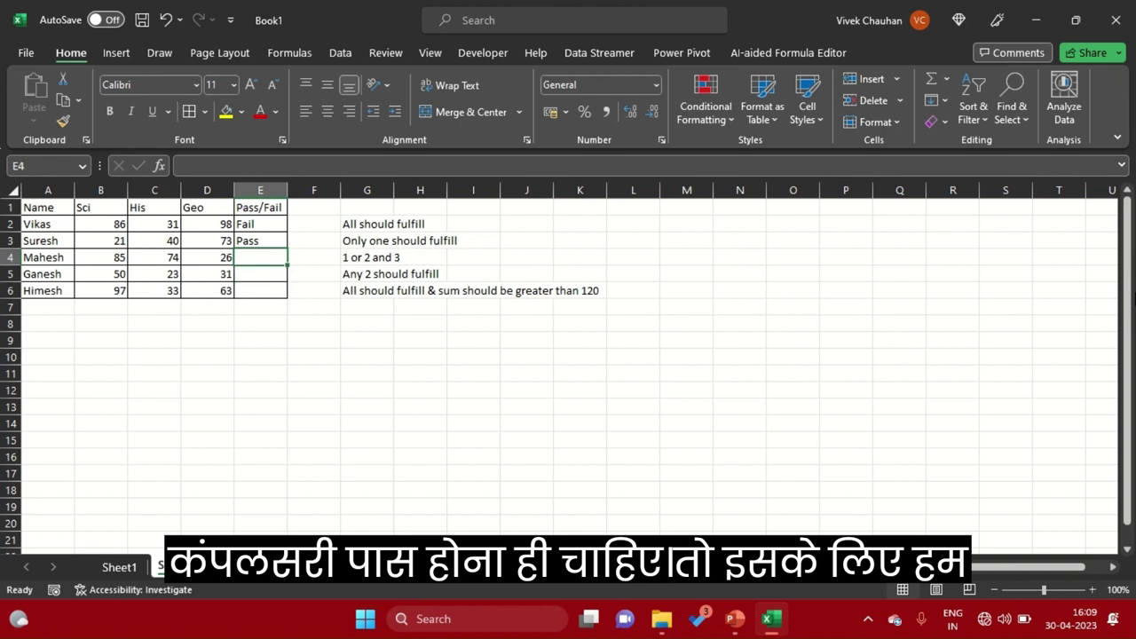
Enter =IF(AND(OR(B4>=35,C4>=35),AND(D4>=35)),"Pass","Fail") in E4, returning Fail.
{"action": "type", "text": "="}
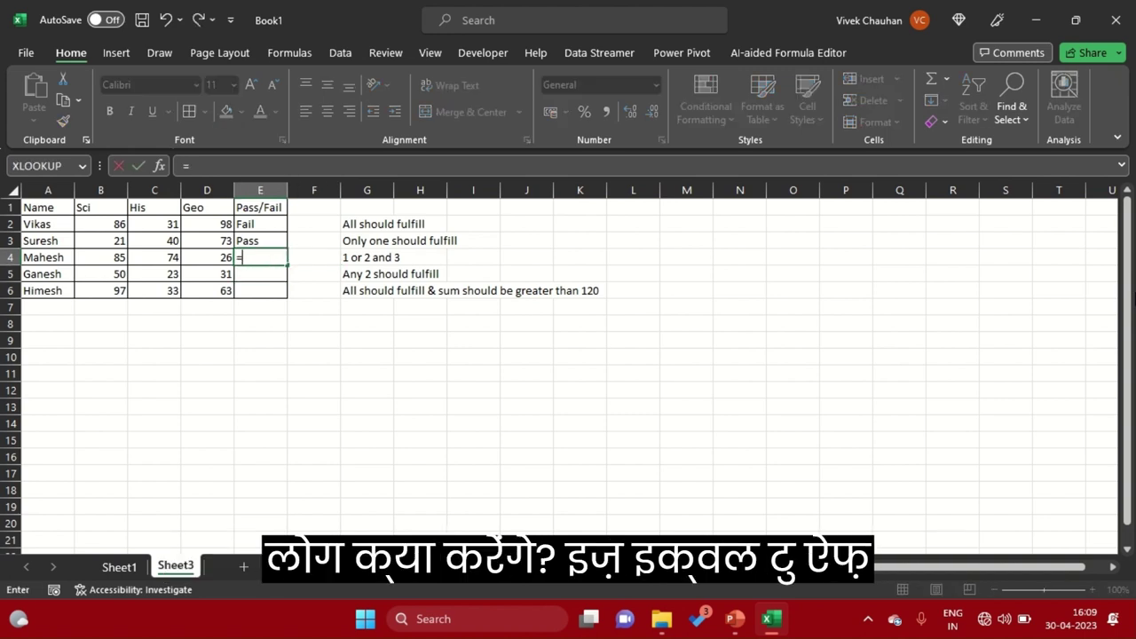
{"action": "type", "text": "if"}
{"action": "key", "text": "Tab"}
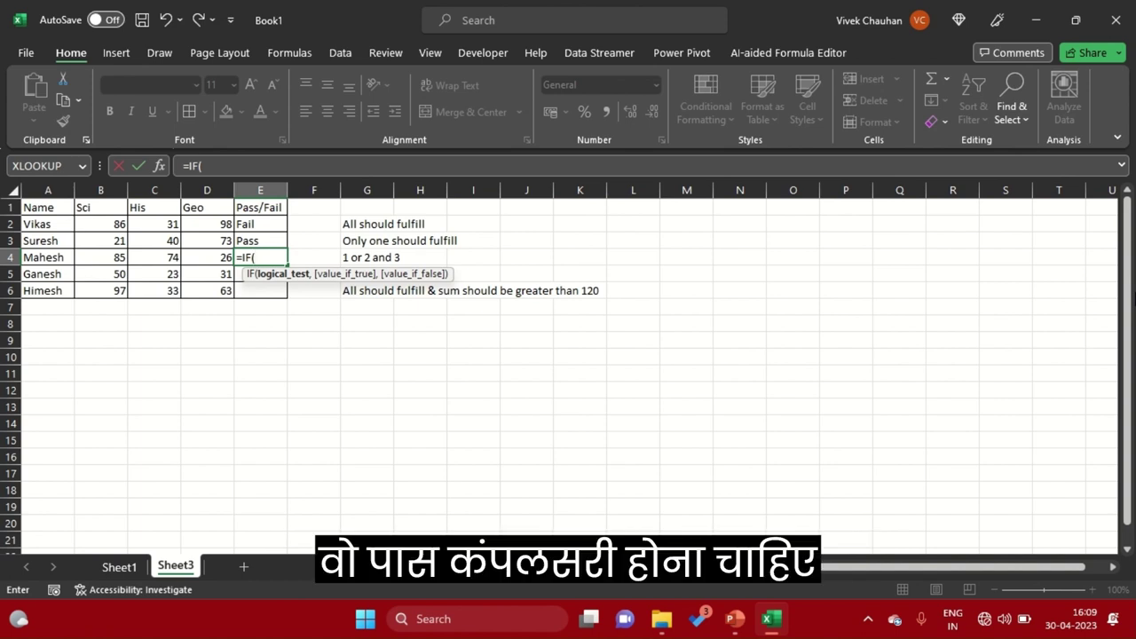
{"action": "type", "text": "an"}
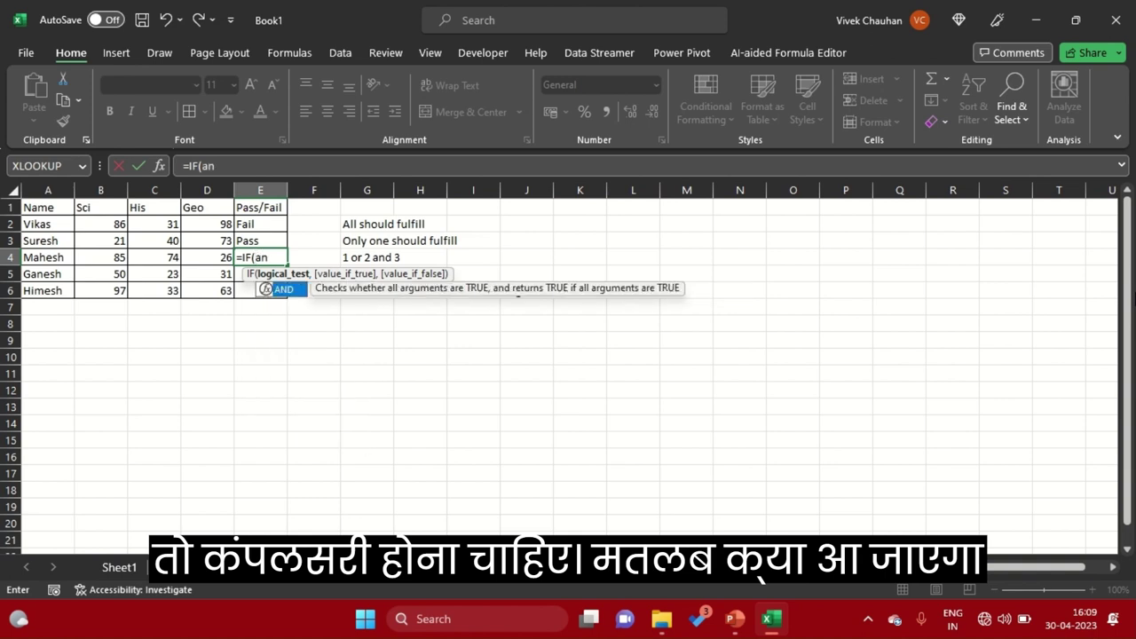
{"action": "key", "text": "Tab"}
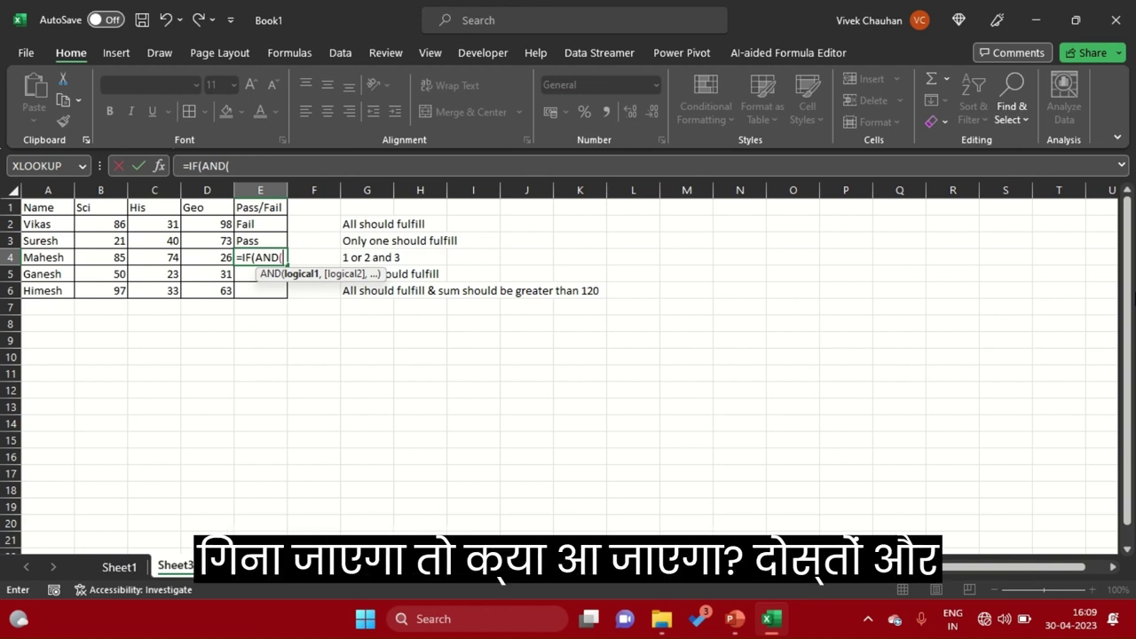
{"action": "type", "text": "O"}
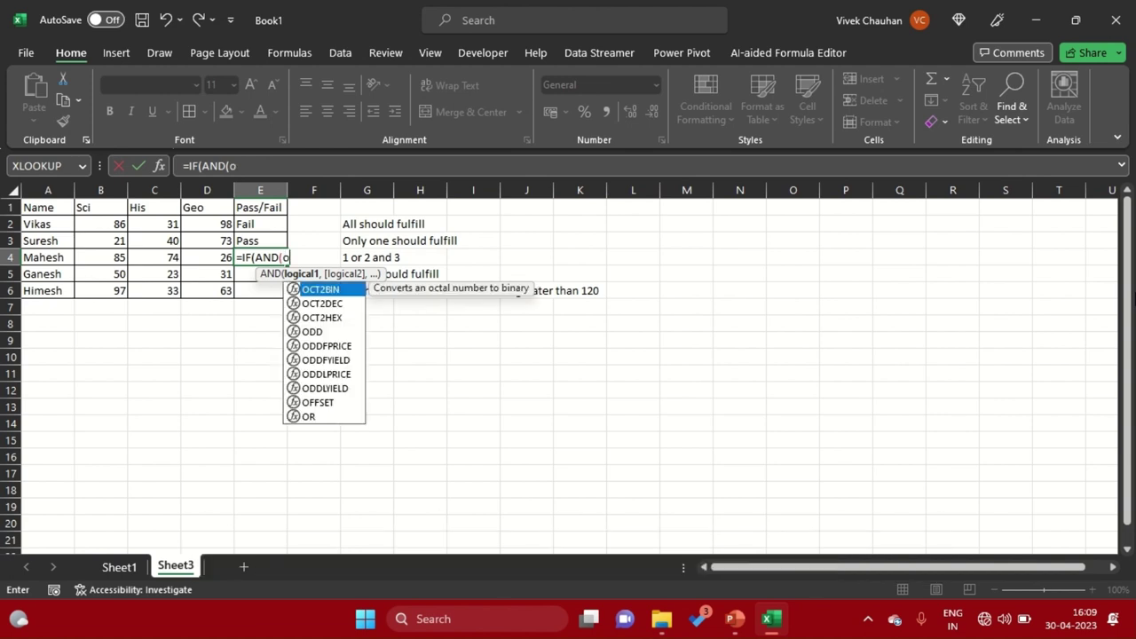
{"action": "type", "text": "R("}
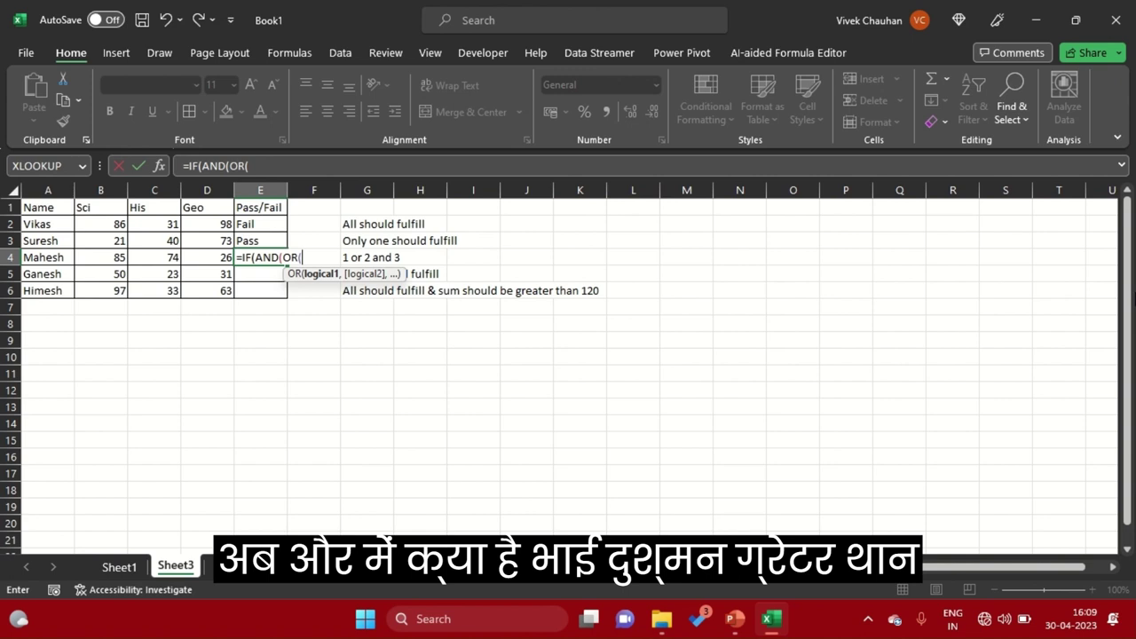
{"action": "key", "text": "Left"}
{"action": "key", "text": "Left"}
{"action": "key", "text": "Left"}
{"action": "type", "text": ">="}
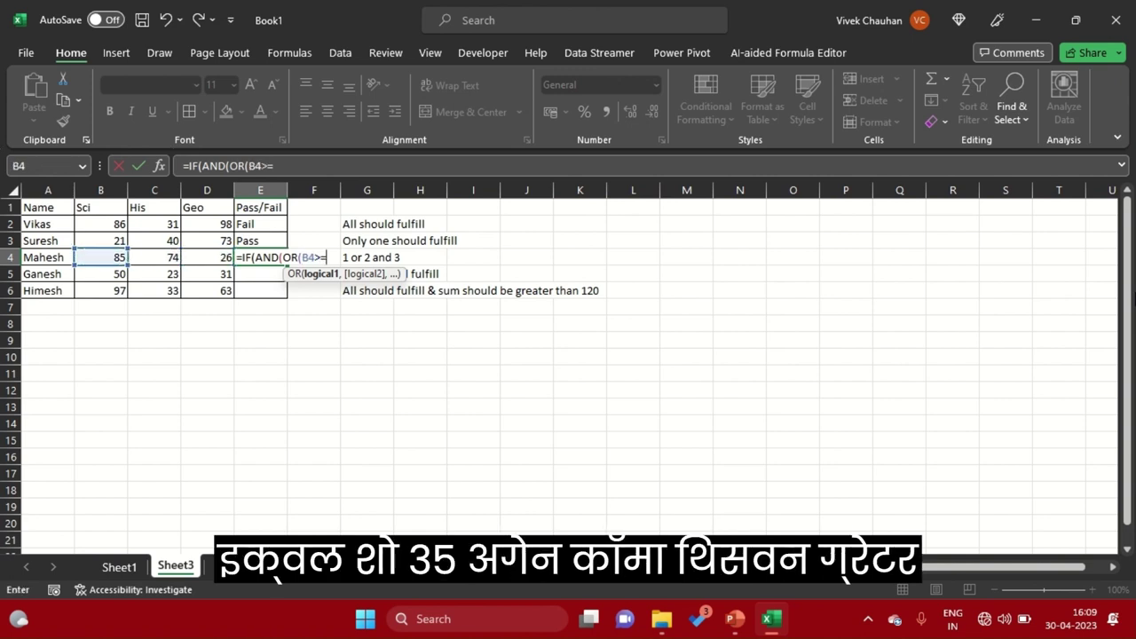
{"action": "type", "text": "35,"}
{"action": "key", "text": "Left"}
{"action": "key", "text": "Left"}
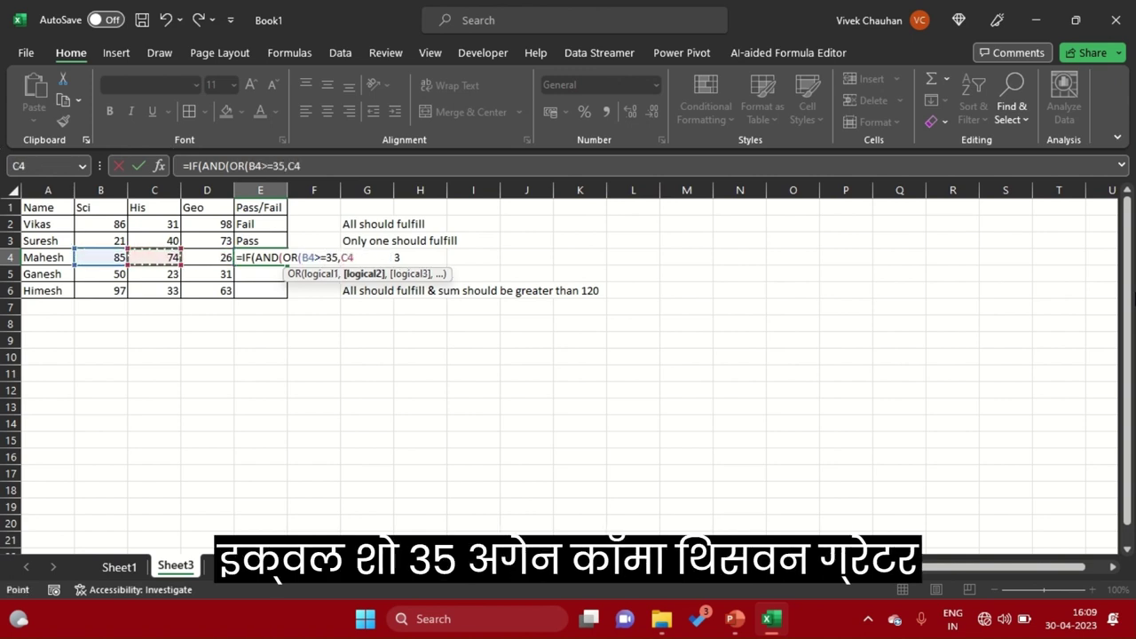
{"action": "type", "text": ">=35"}
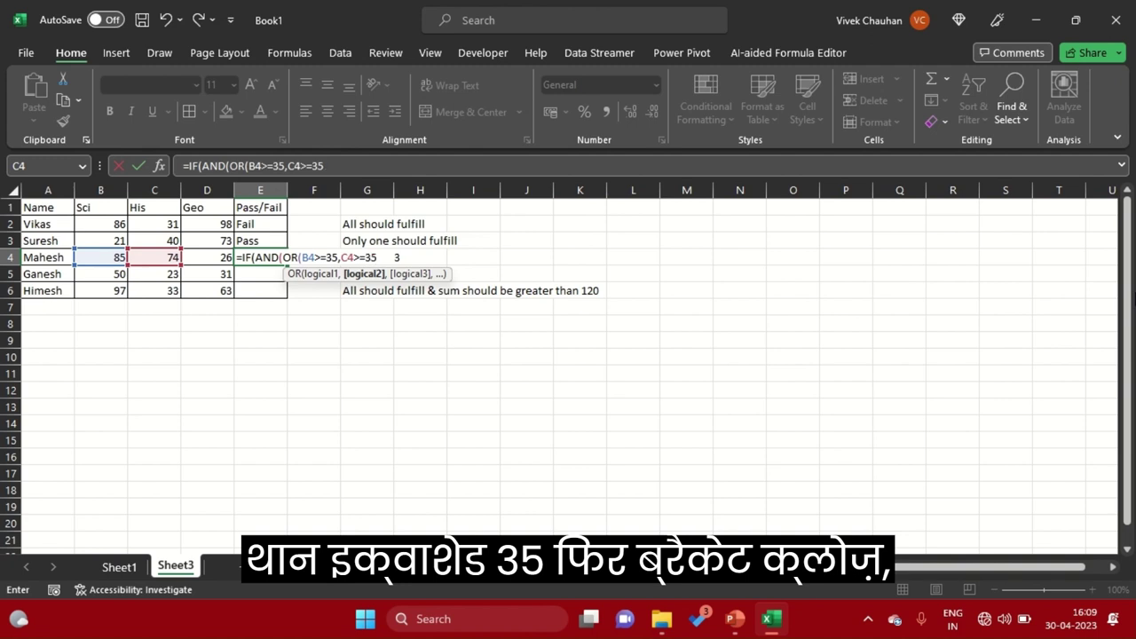
{"action": "type", "text": ")"}
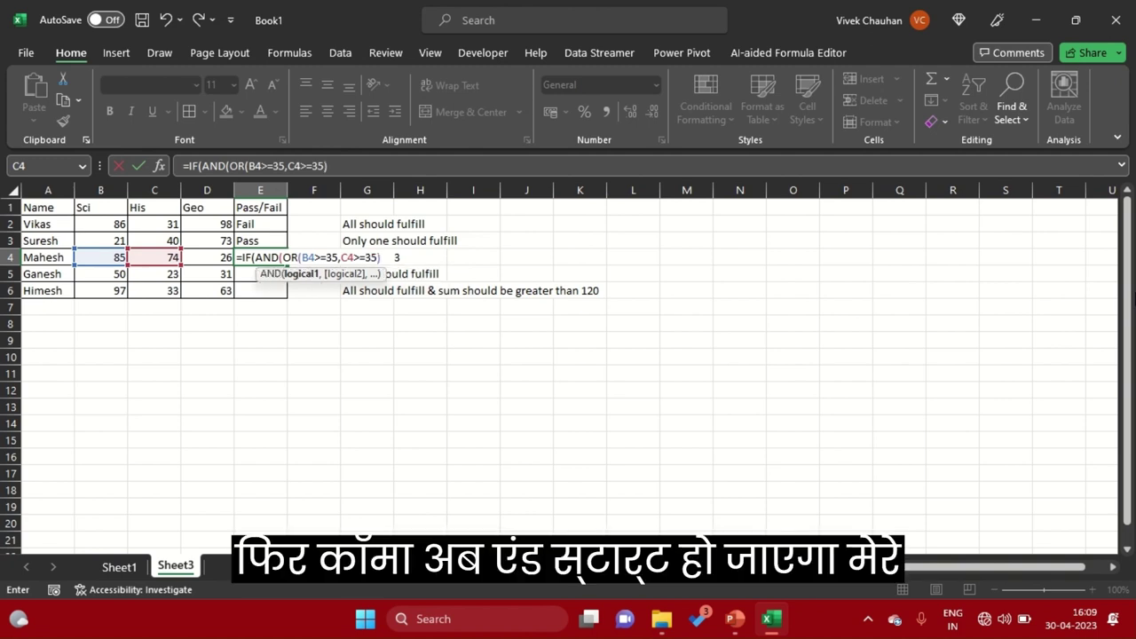
{"action": "type", "text": ",and"}
{"action": "key", "text": "Tab"}
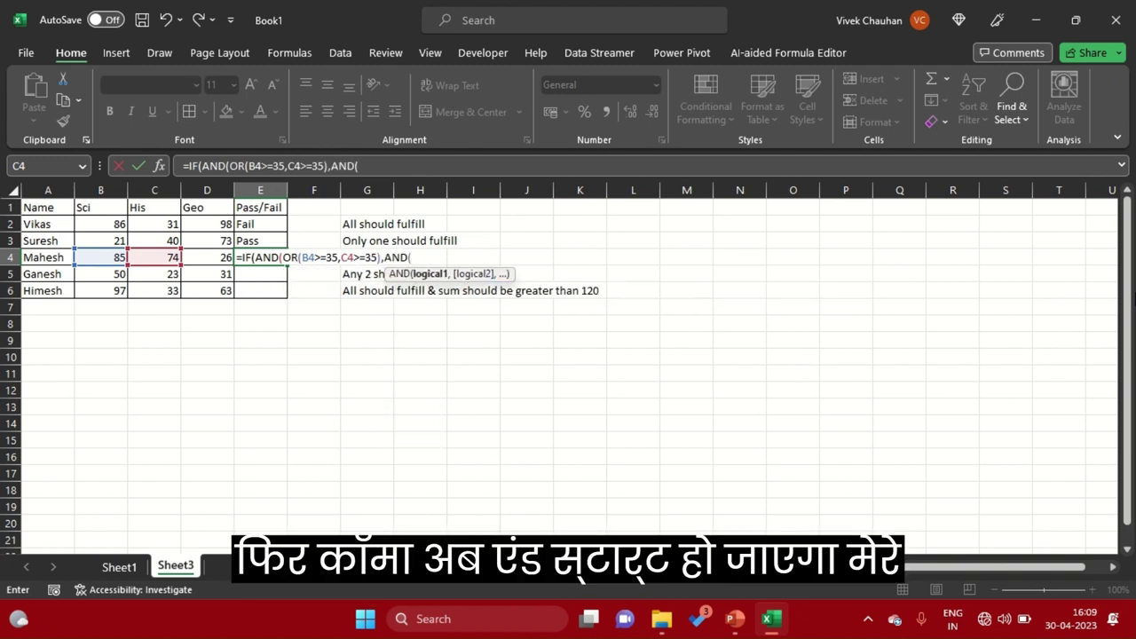
{"action": "key", "text": "Left"}
{"action": "type", "text": ">="}
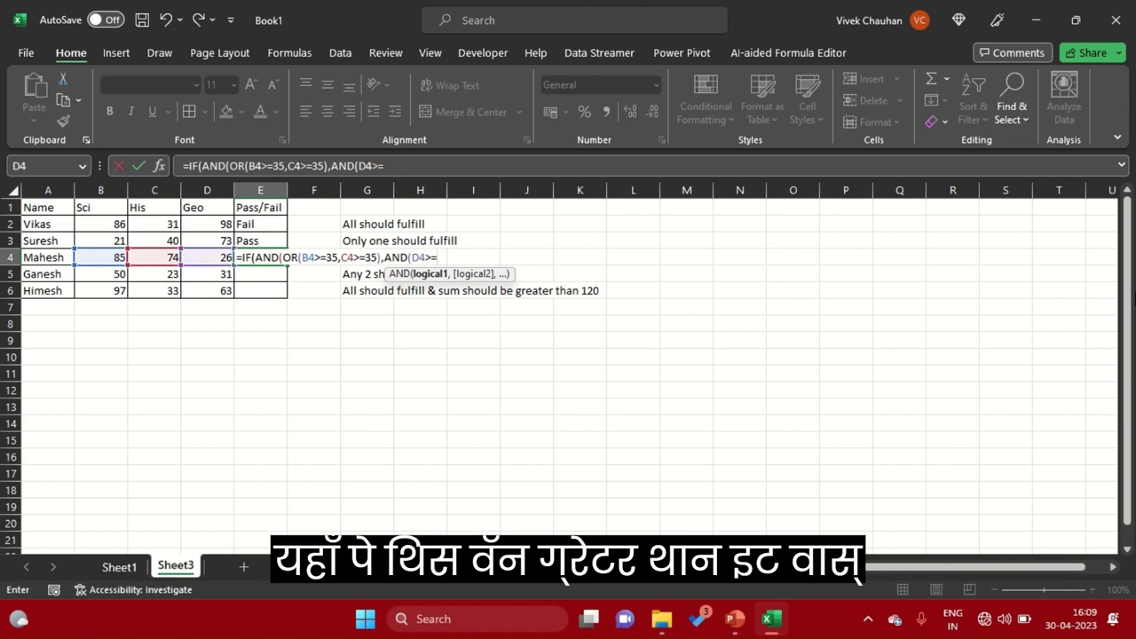
{"action": "type", "text": "35)"}
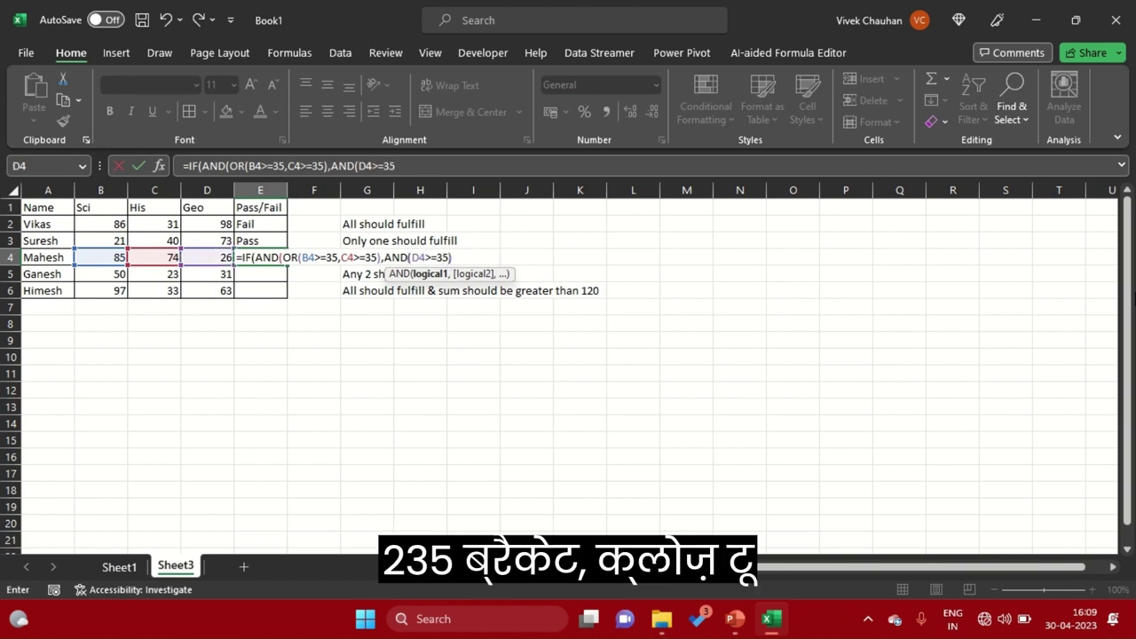
{"action": "type", "text": ")"}
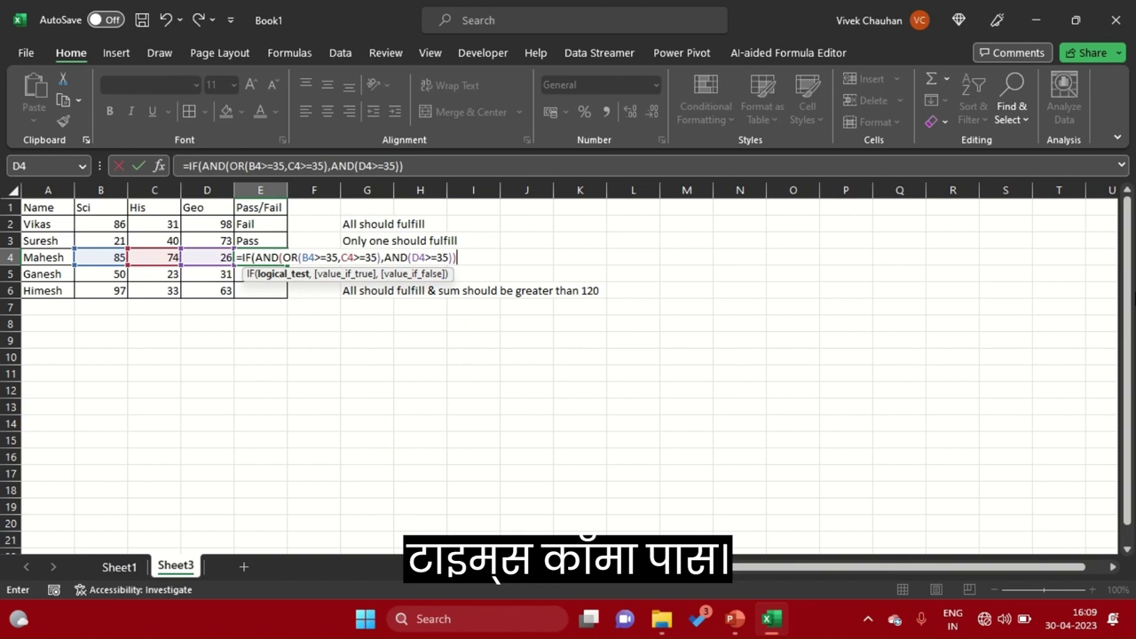
{"action": "type", "text": ",\"Pass"}
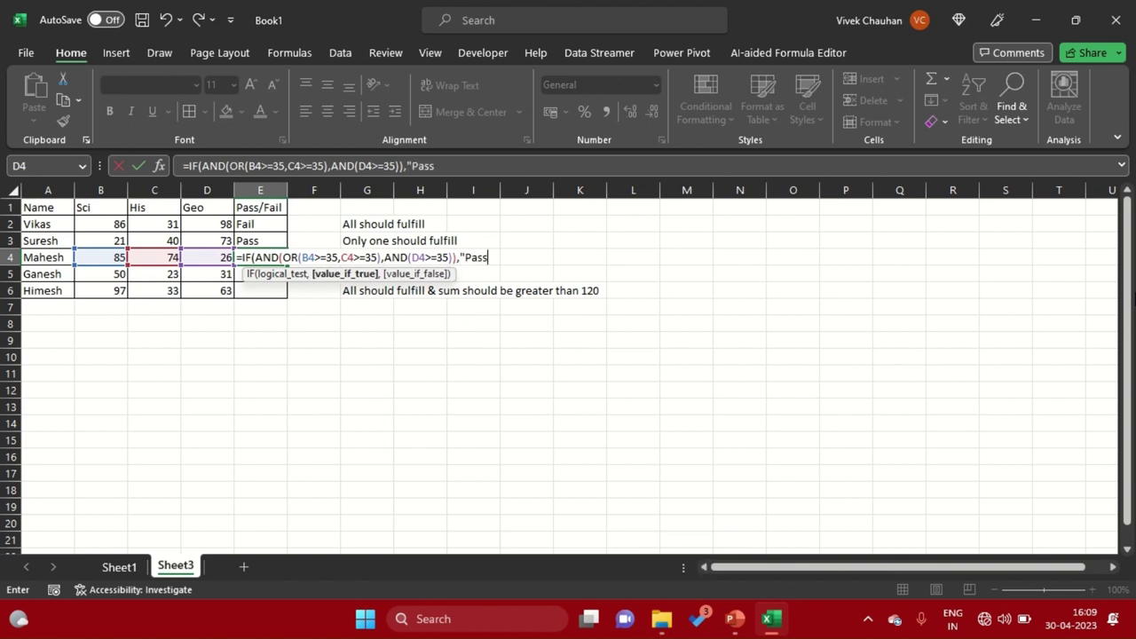
{"action": "type", "text": "\",\"F"}
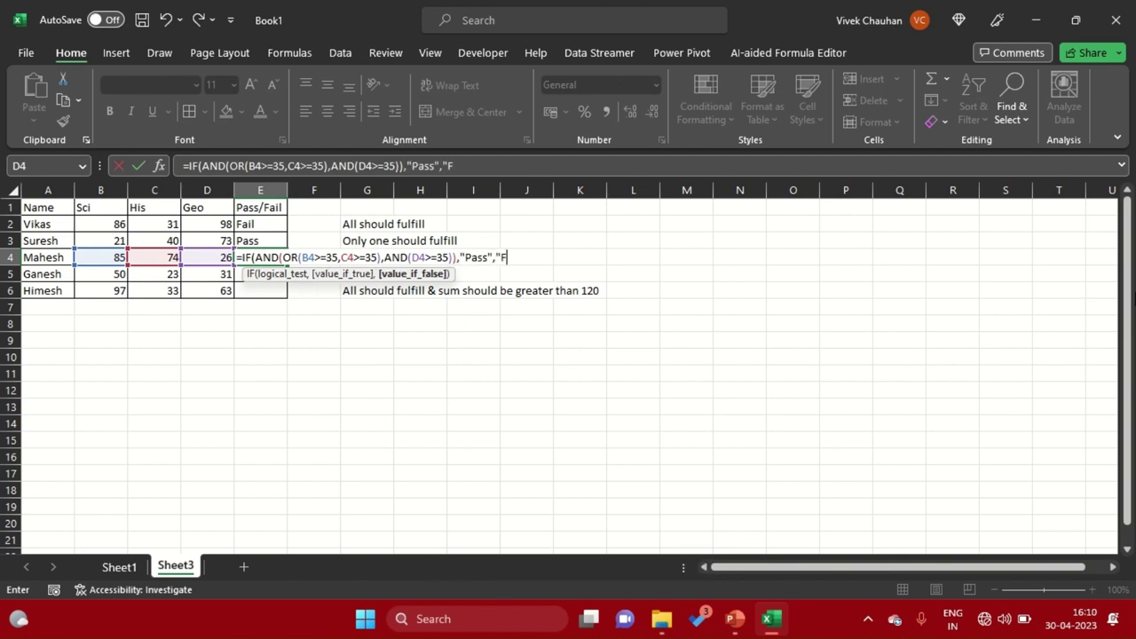
{"action": "type", "text": "ail\""}
{"action": "type", "text": ")"}
{"action": "key", "text": "Return"}
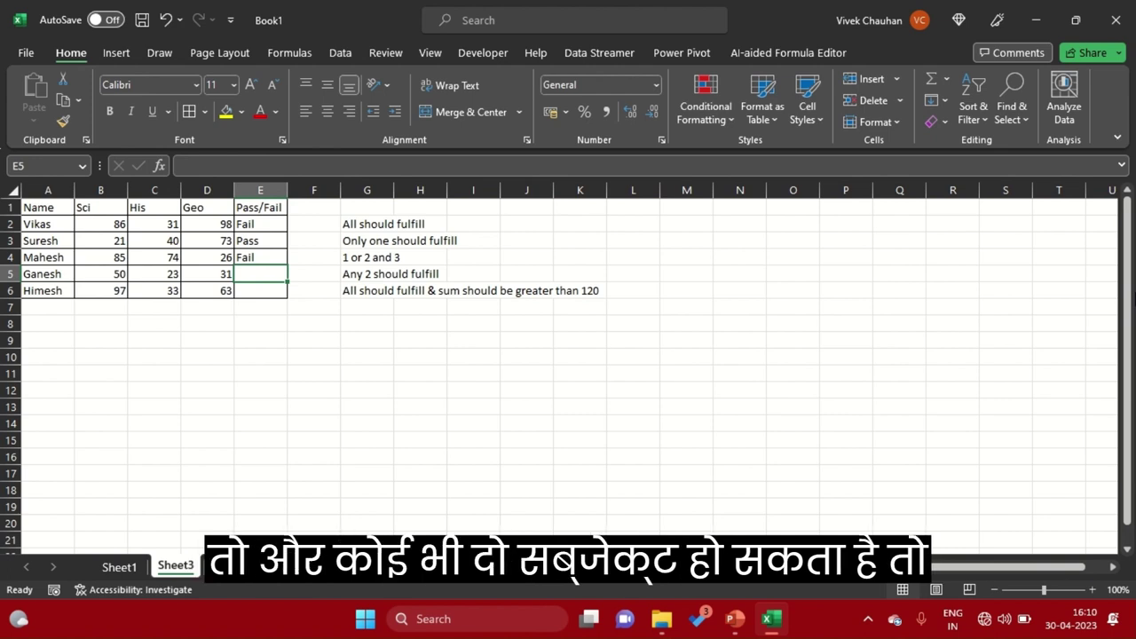
Start E5's IF(OR(AND…)) formula with the B5/C5 and C5/D5 pairs tested against 35.
{"action": "type", "text": "="}
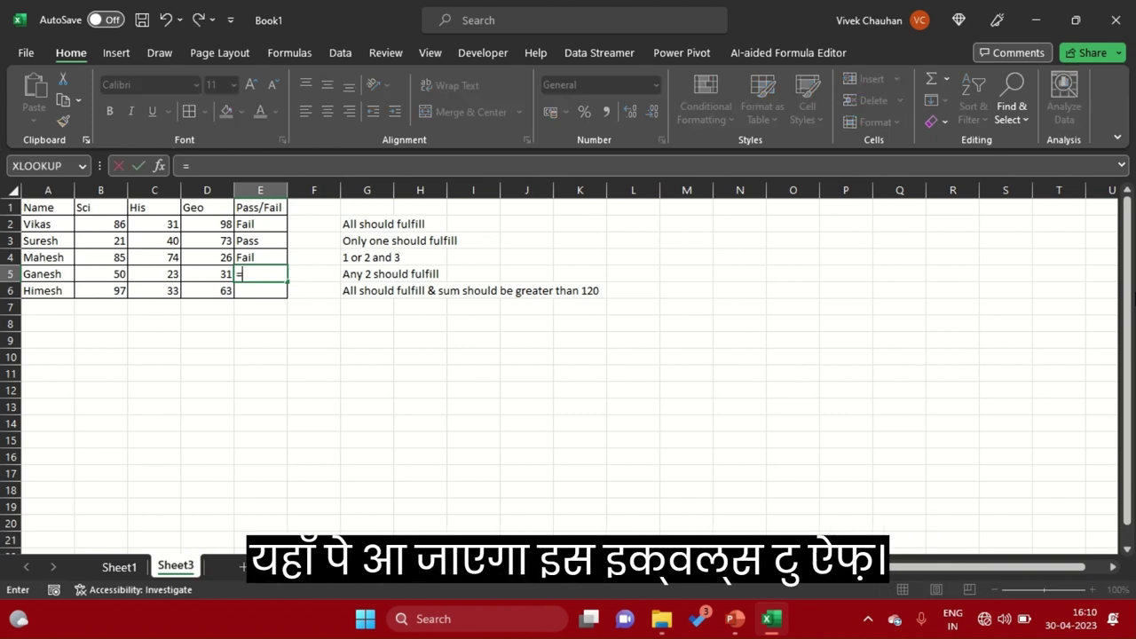
{"action": "type", "text": "IF("}
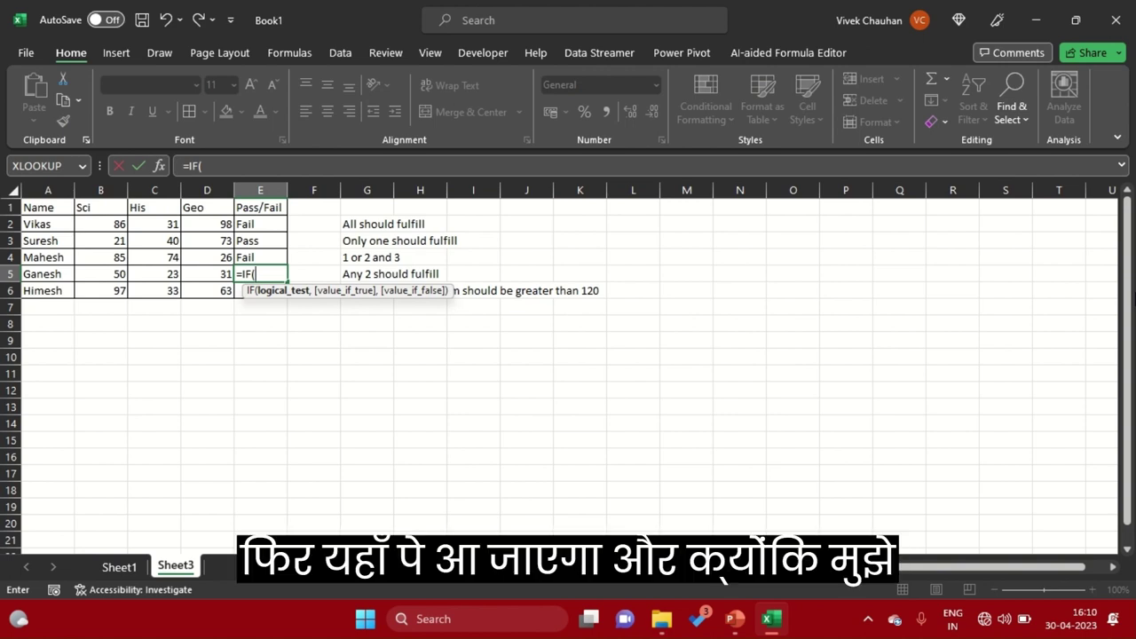
{"action": "type", "text": "OR("}
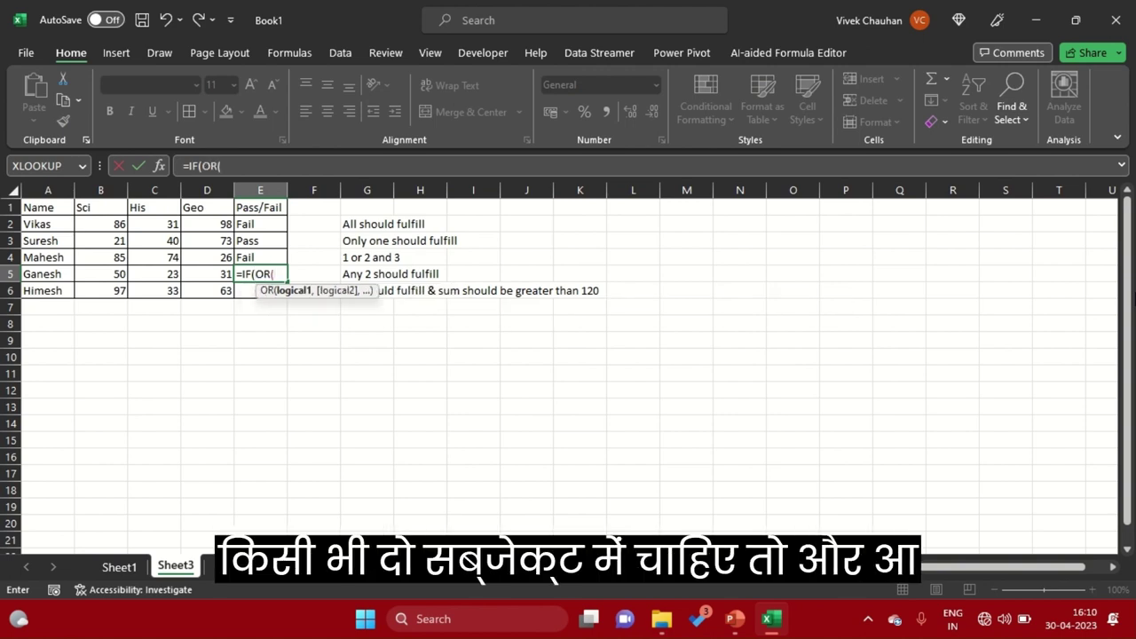
{"action": "type", "text": "AND("}
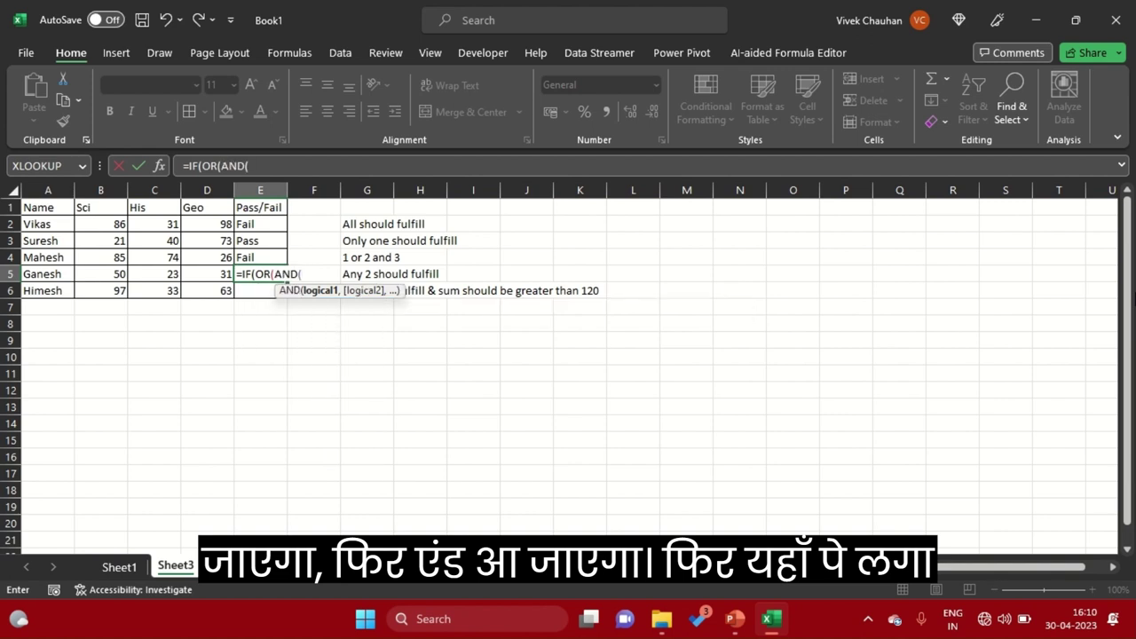
{"action": "key", "text": "Left"}
{"action": "key", "text": "Left"}
{"action": "key", "text": "Left"}
{"action": "type", "text": ">="}
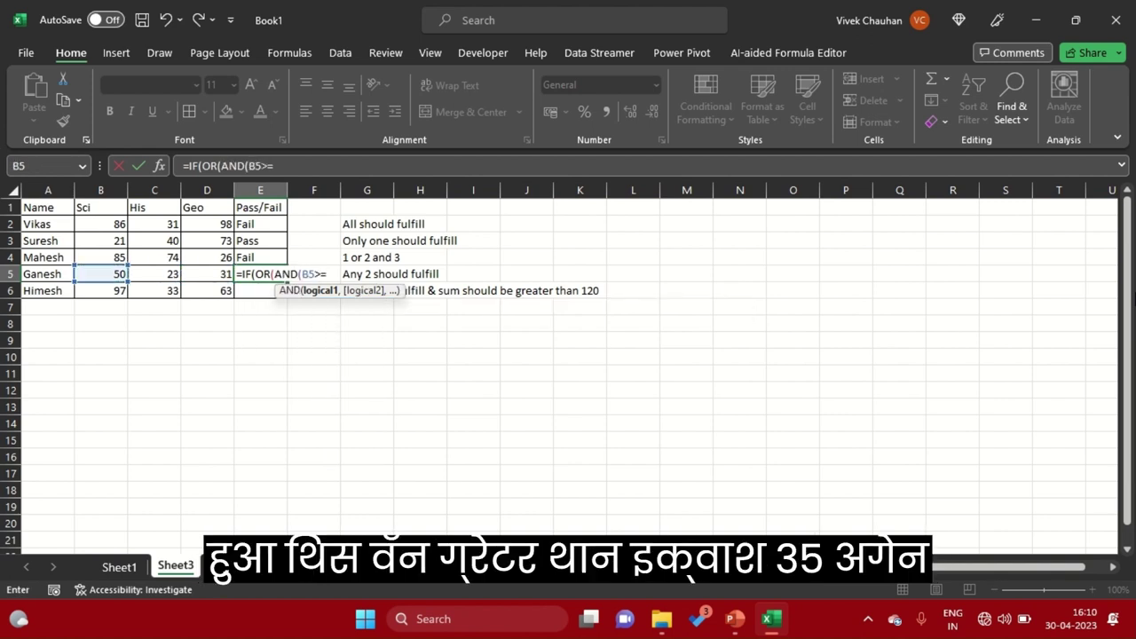
{"action": "type", "text": "35,"}
{"action": "key", "text": "Left"}
{"action": "key", "text": "Left"}
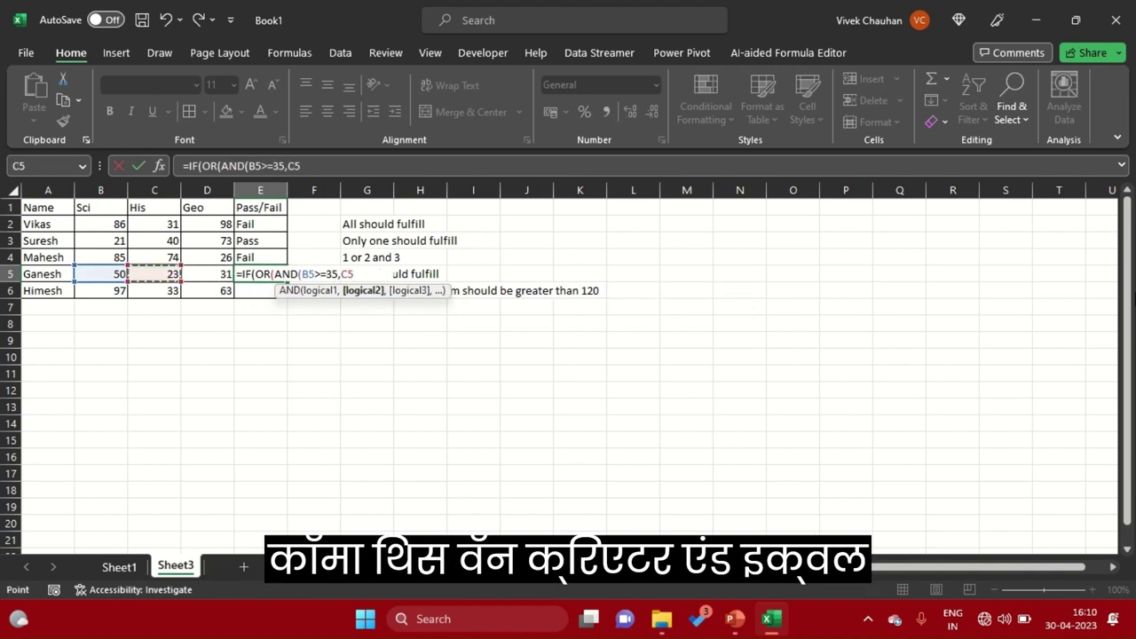
{"action": "type", "text": ">=35"}
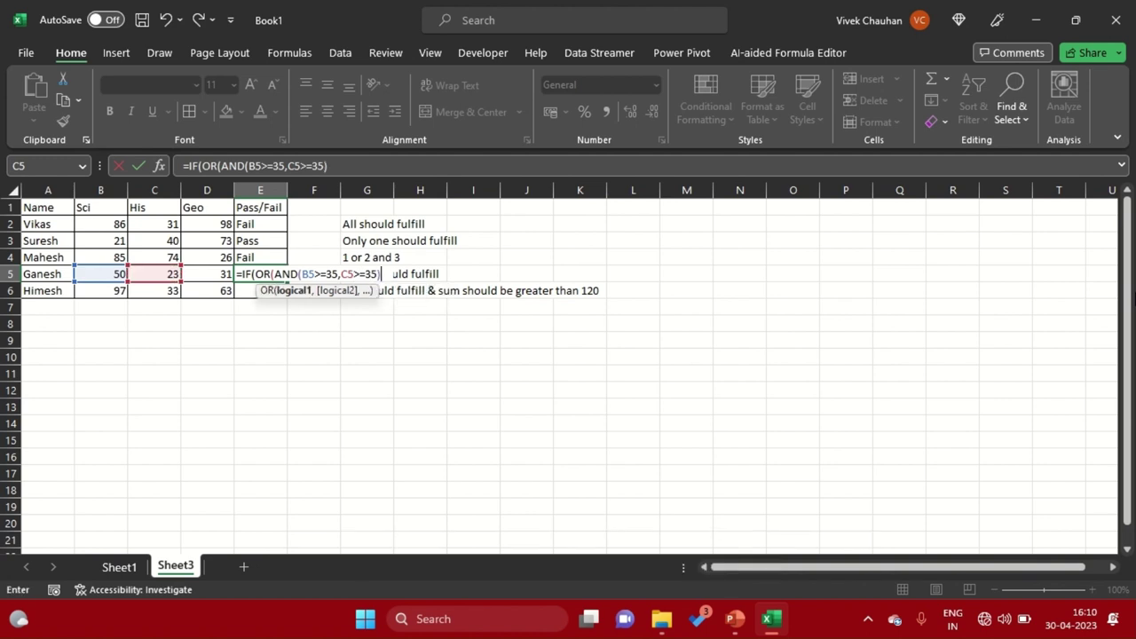
{"action": "type", "text": ",and("}
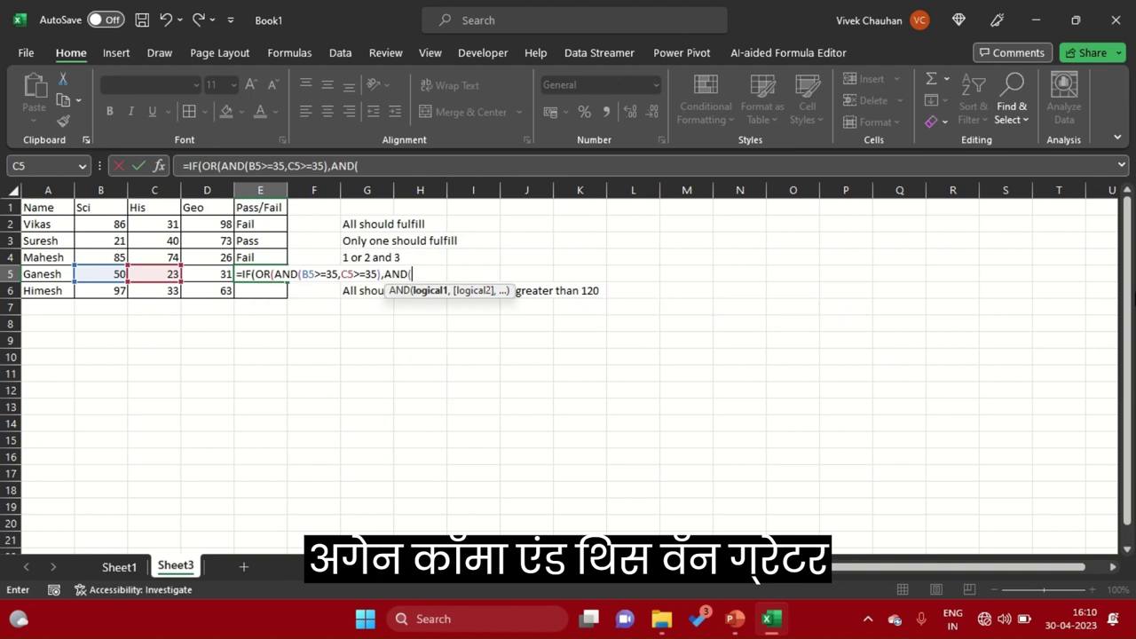
{"action": "type", "text": "C5>=35"}
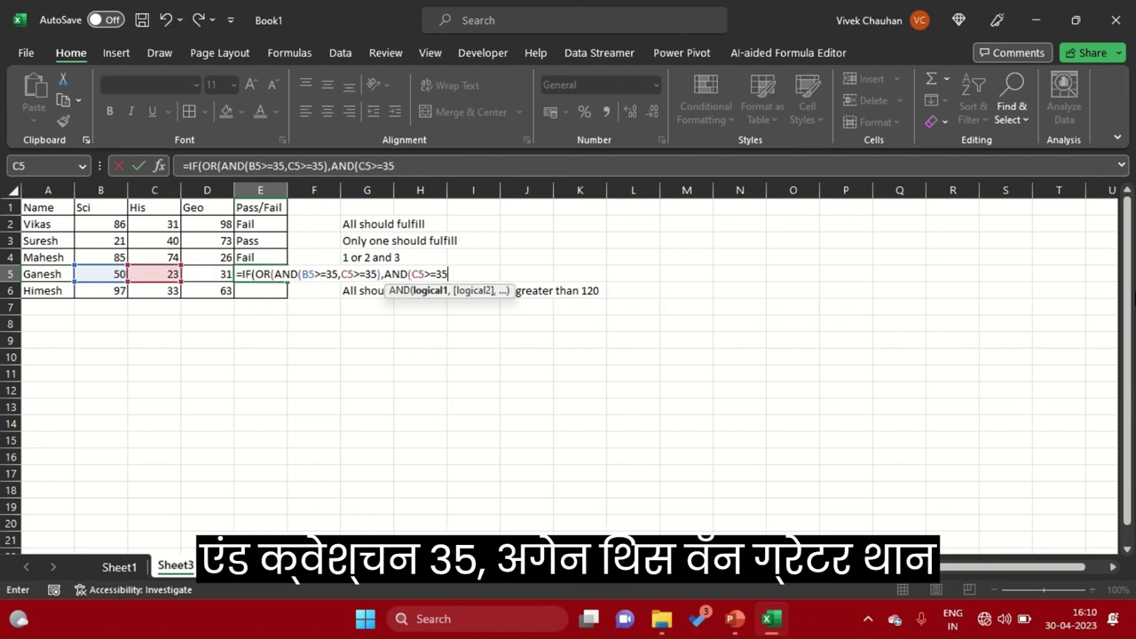
{"action": "type", "text": ","}
{"action": "key", "text": "Left"}
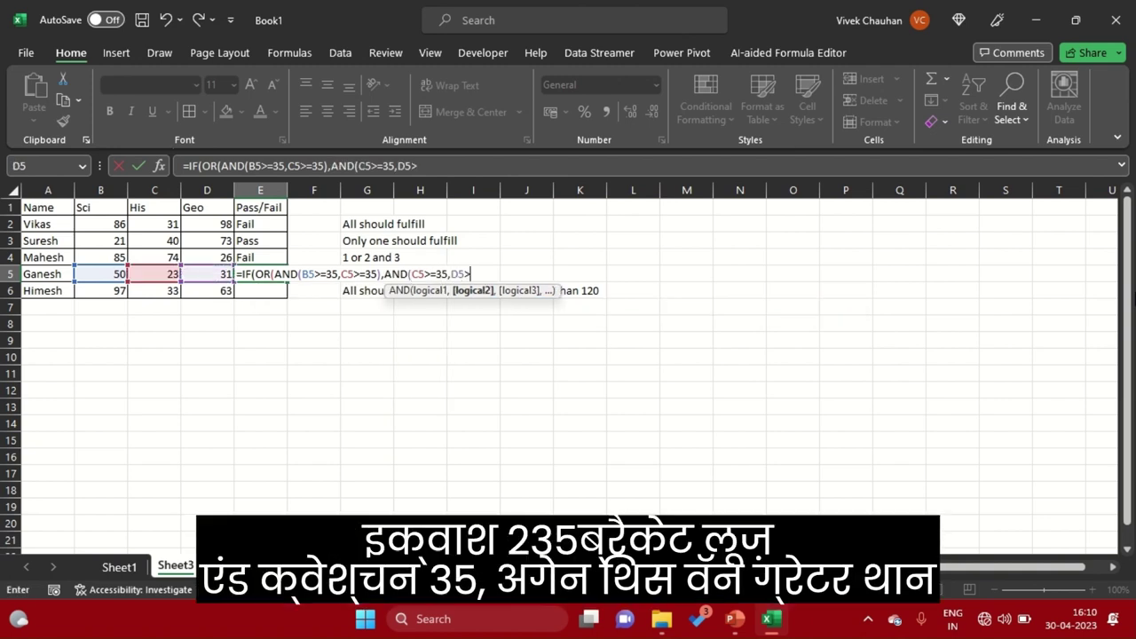
{"action": "type", "text": ">=35)"}
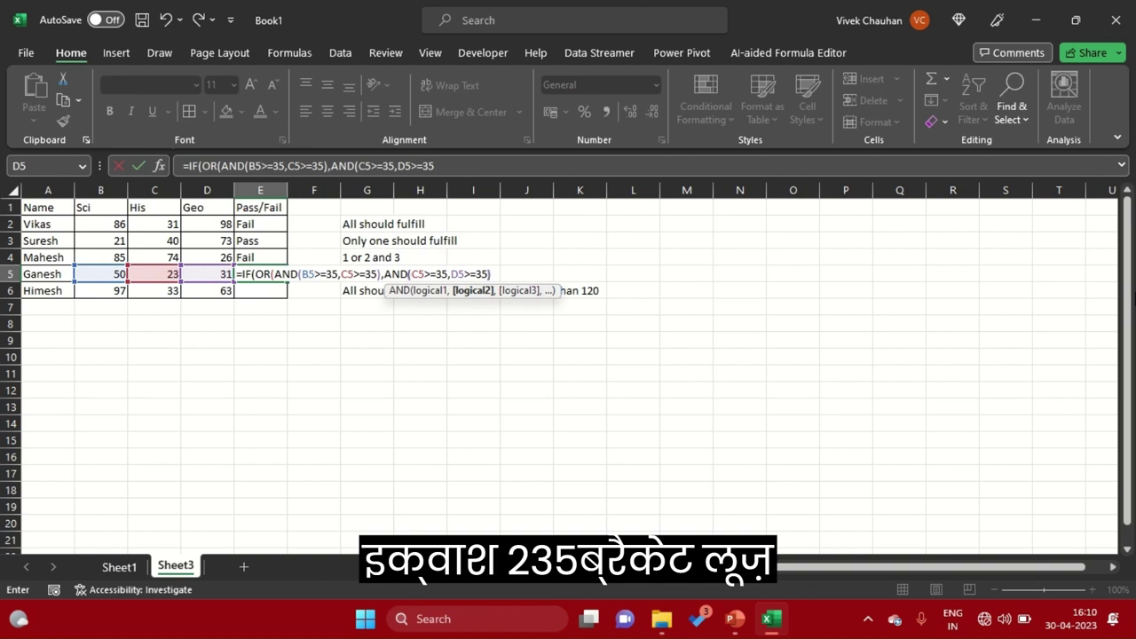
{"action": "type", "text": ",an"}
Add the D5/B5 AND pair and finish with "Pass","Fail", which returns Fail.
{"action": "key", "text": "Tab"}
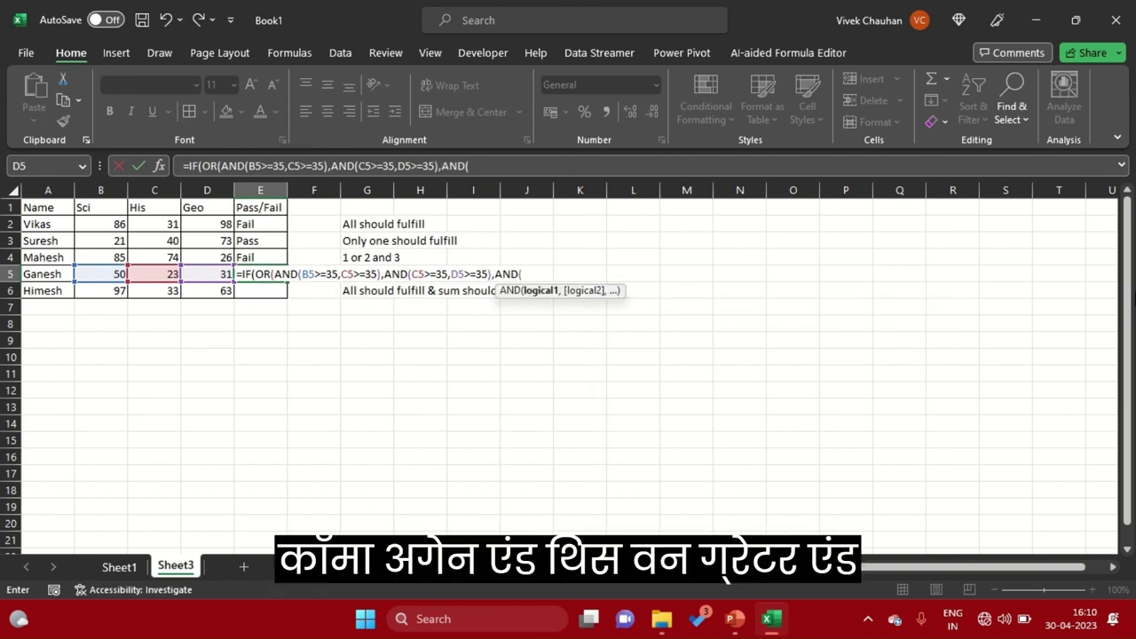
{"action": "left_click", "coordinate": [206, 273]}
{"action": "type", "text": ">="}
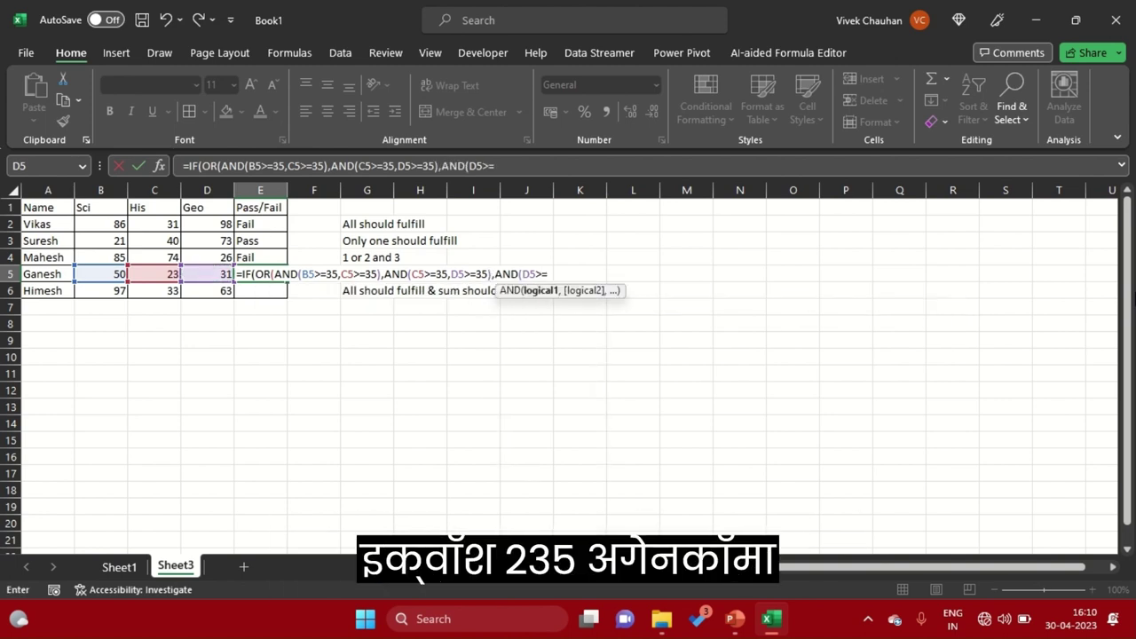
{"action": "type", "text": "35,"}
{"action": "key", "text": "Left"}
{"action": "key", "text": "Left"}
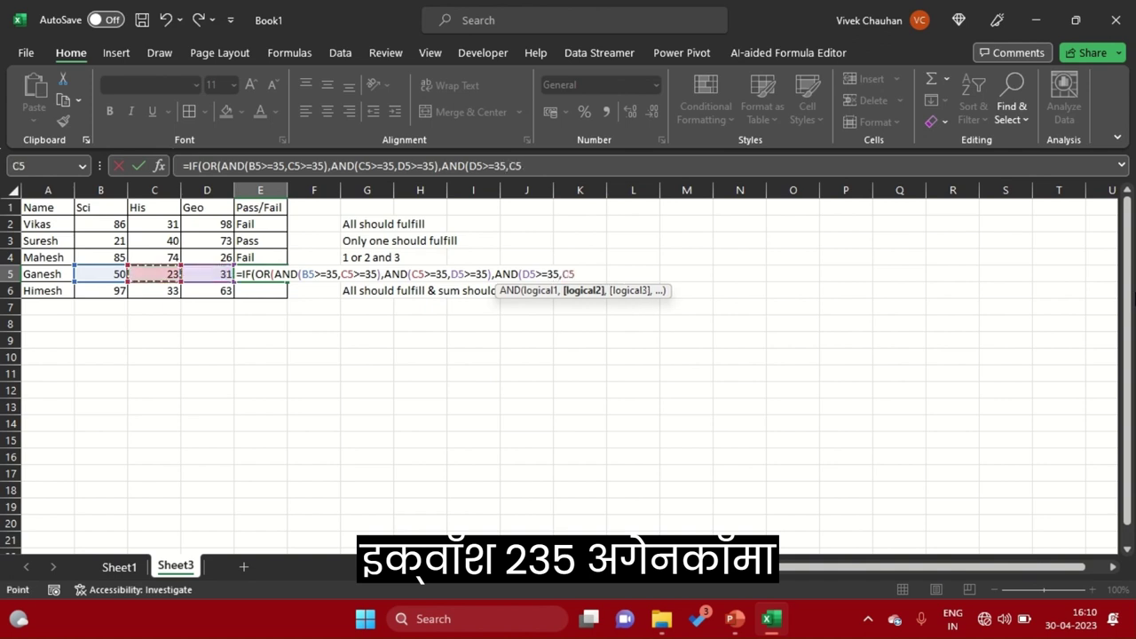
{"action": "key", "text": "Left"}
{"action": "type", "text": ">="}
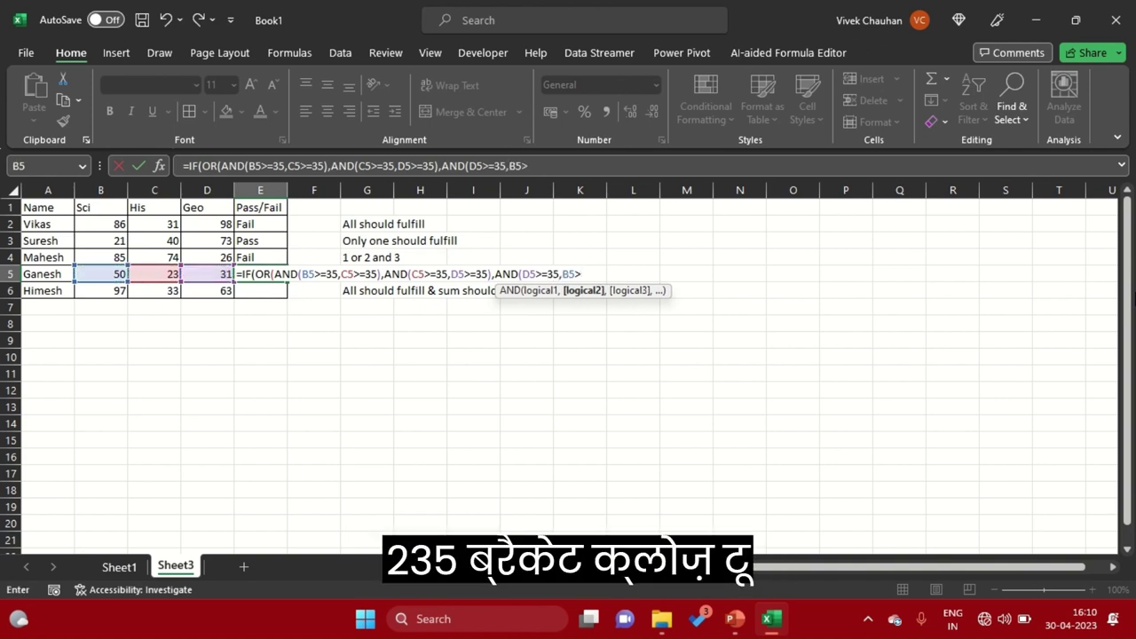
{"action": "type", "text": "35)"}
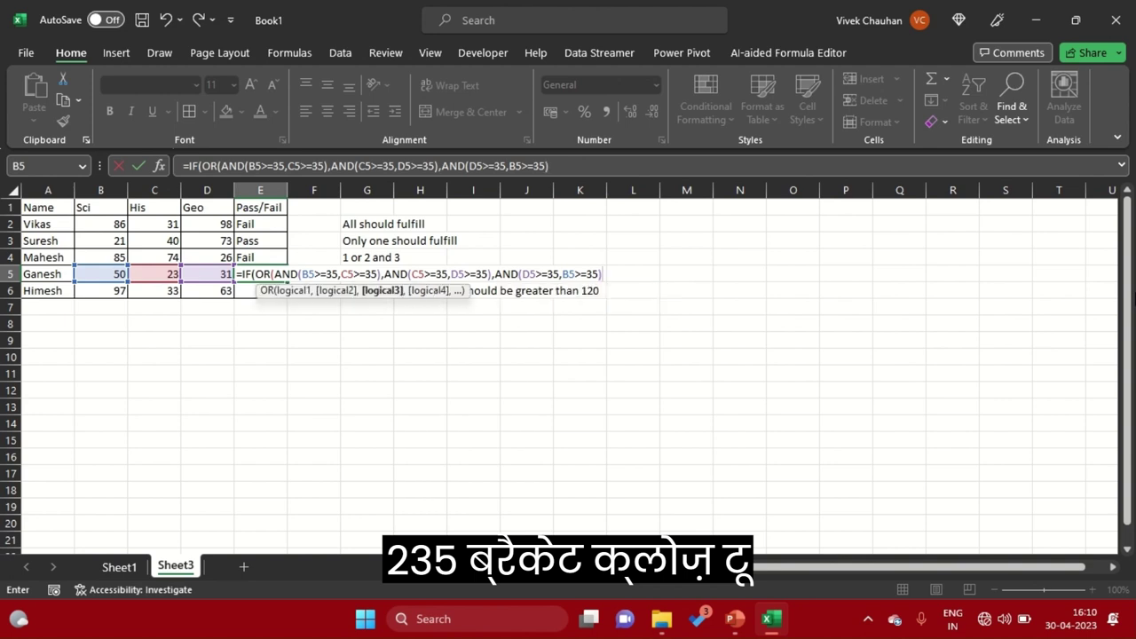
{"action": "type", "text": ")"}
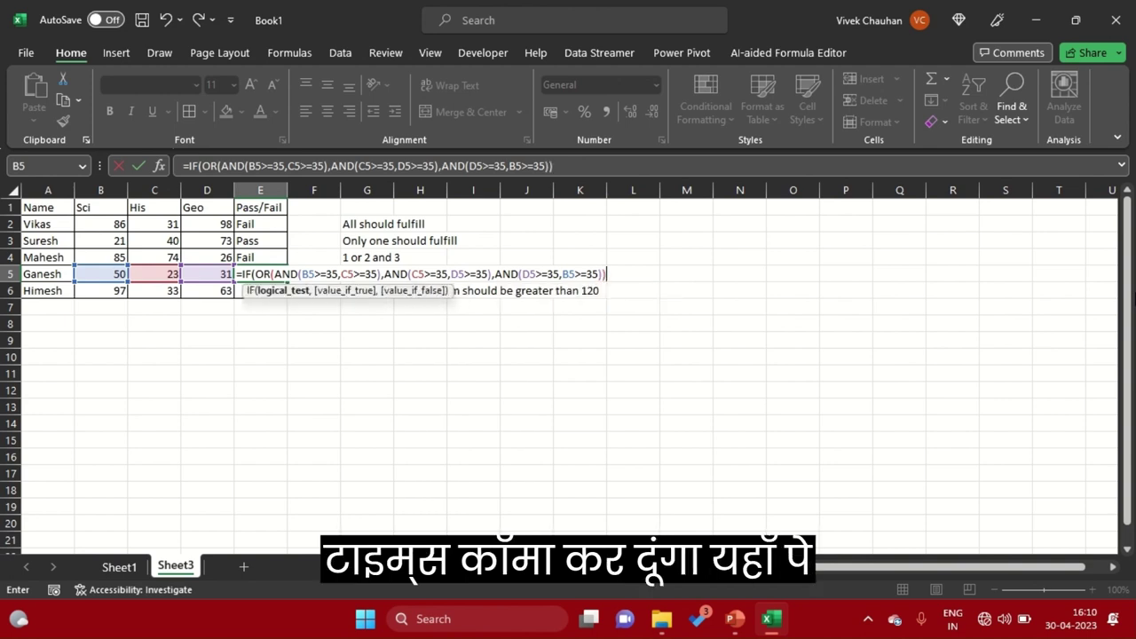
{"action": "type", "text": ",\"P"}
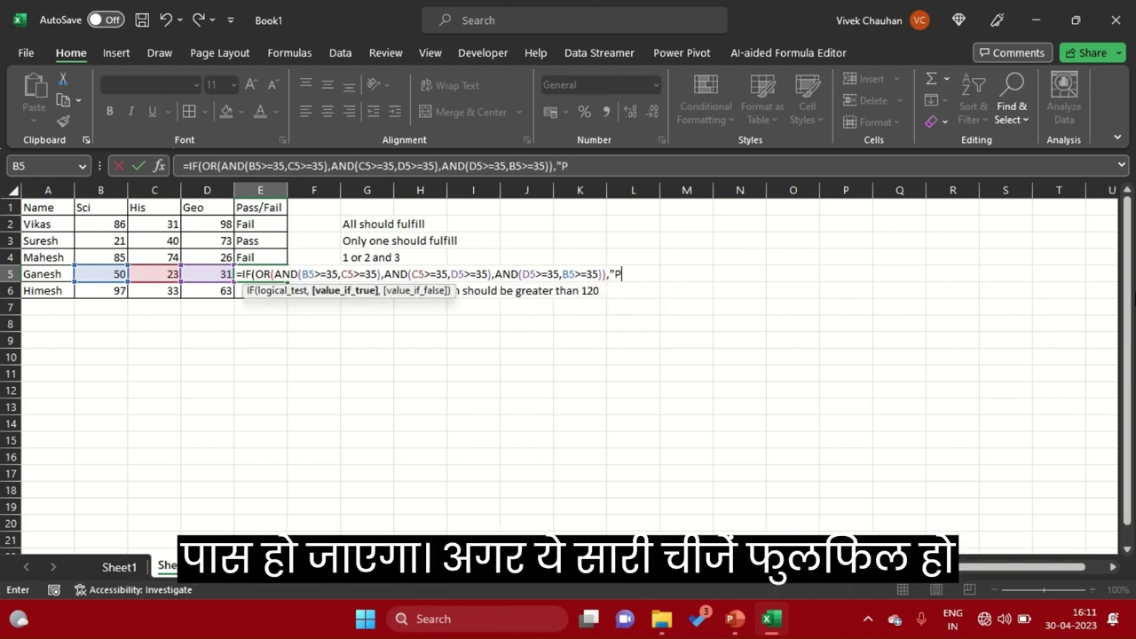
{"action": "type", "text": "ass"}
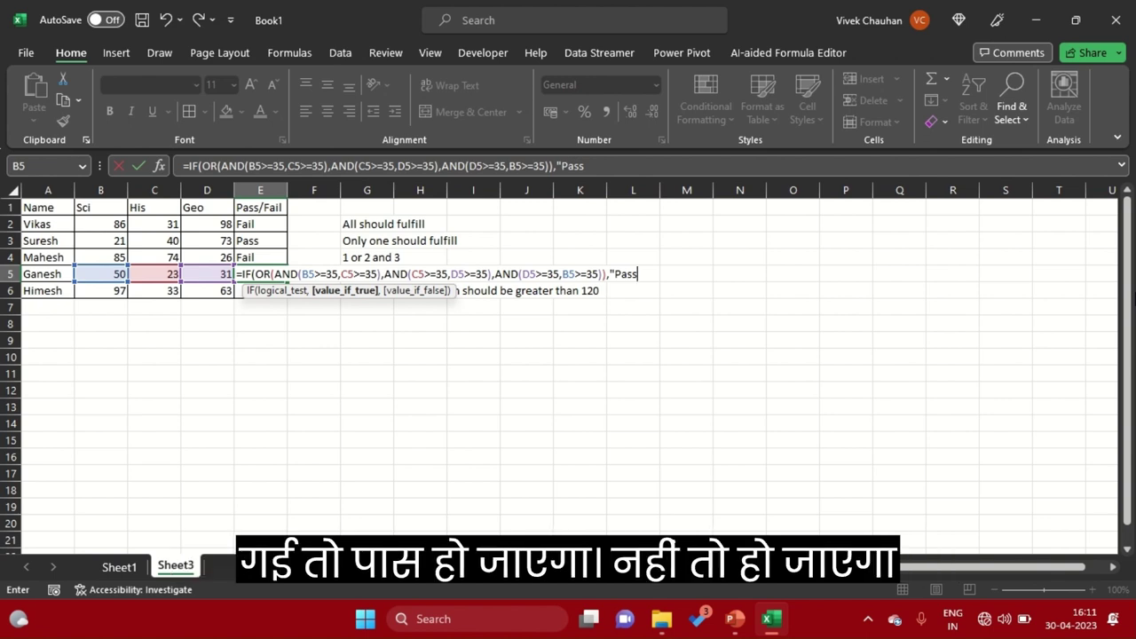
{"action": "type", "text": "\",\""}
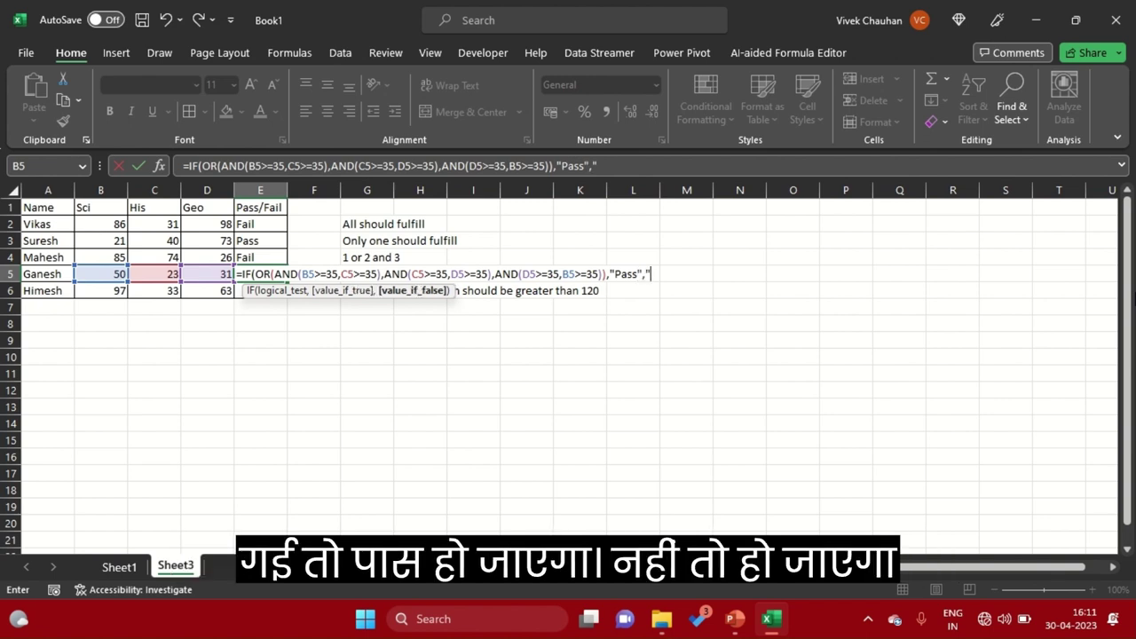
{"action": "type", "text": "Fail\")"}
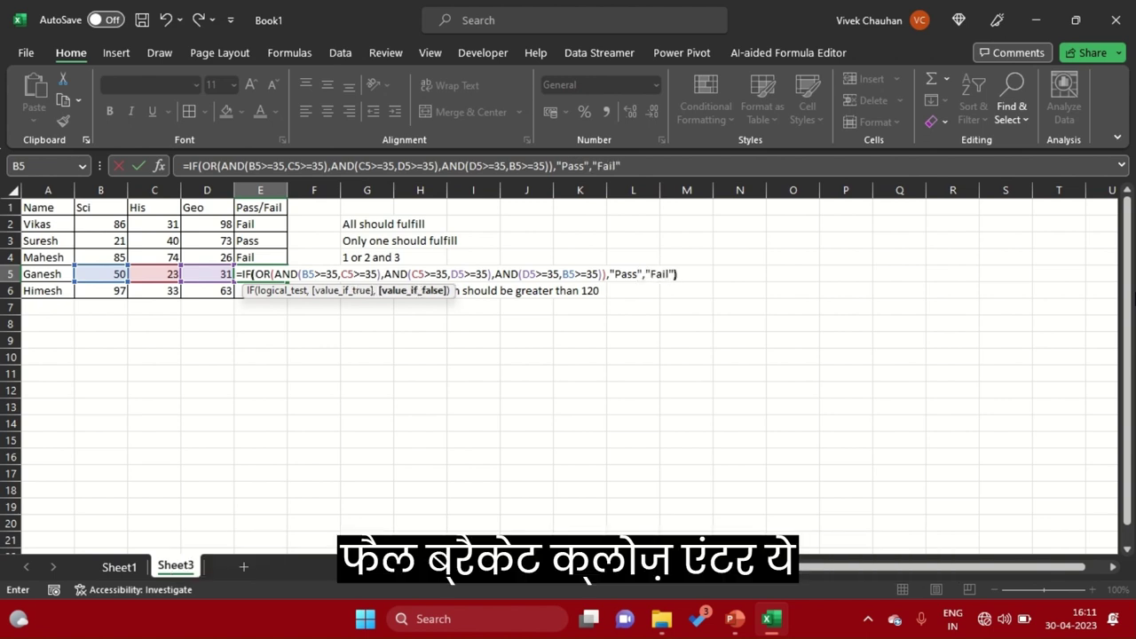
{"action": "key", "text": "Return"}
Try a Sci mark of 32 in B5 and check the E5 result.
{"action": "key", "text": "Up"}
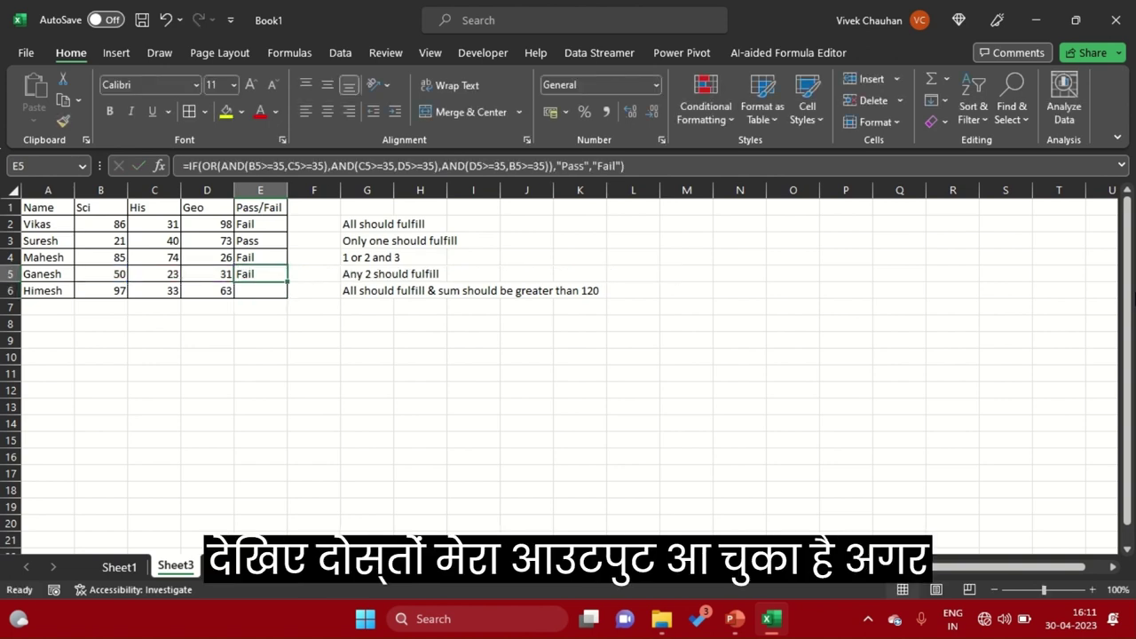
{"action": "key", "text": "Left"}
{"action": "key", "text": "Left"}
{"action": "key", "text": "Left"}
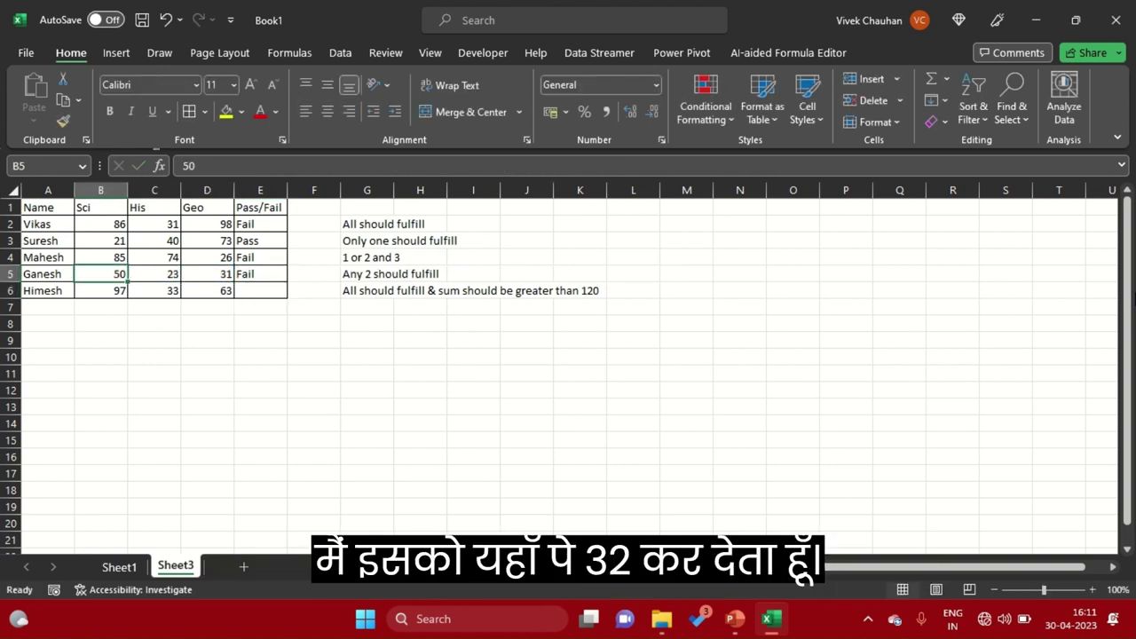
{"action": "type", "text": "32"}
{"action": "key", "text": "Right"}
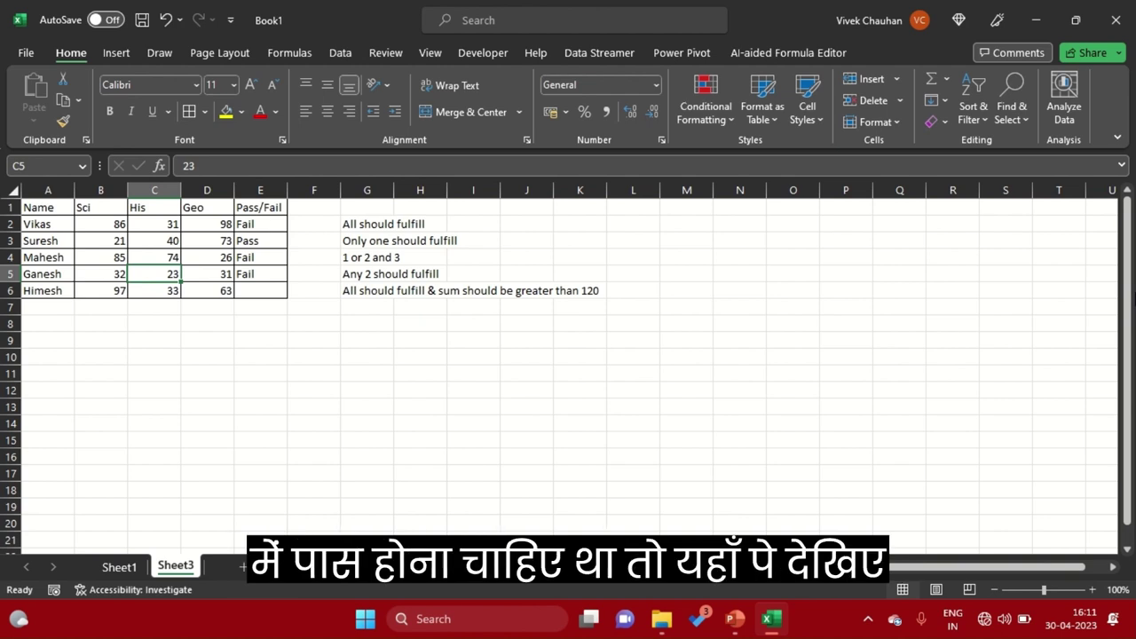
{"action": "key", "text": "Right"}
{"action": "key", "text": "Right"}
Set B5 to 36 and C5 to 45, then confirm E5 now reads Pass.
{"action": "key", "text": "Left"}
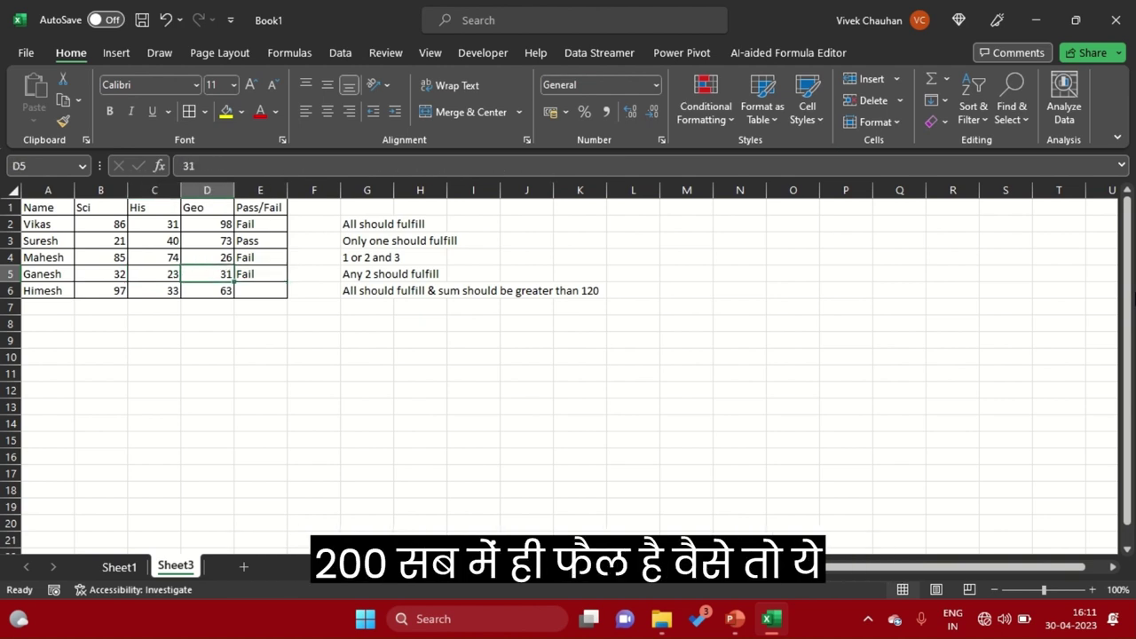
{"action": "key", "text": "Left"}
{"action": "key", "text": "Left"}
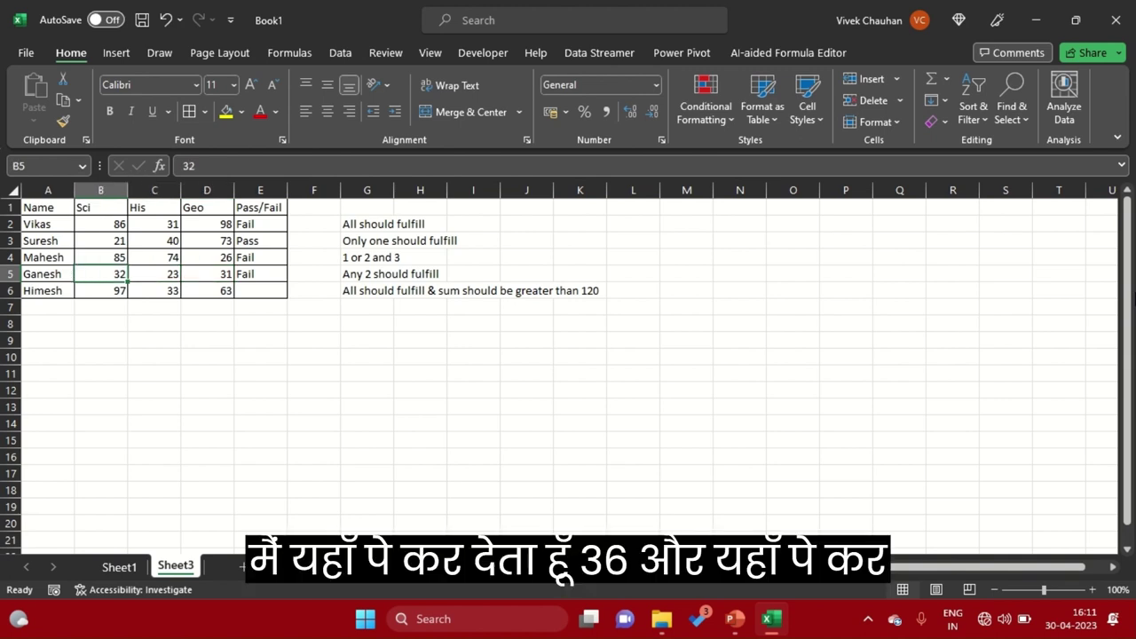
{"action": "type", "text": "36"}
{"action": "key", "text": "Return"}
{"action": "key", "text": "Up"}
{"action": "key", "text": "Right"}
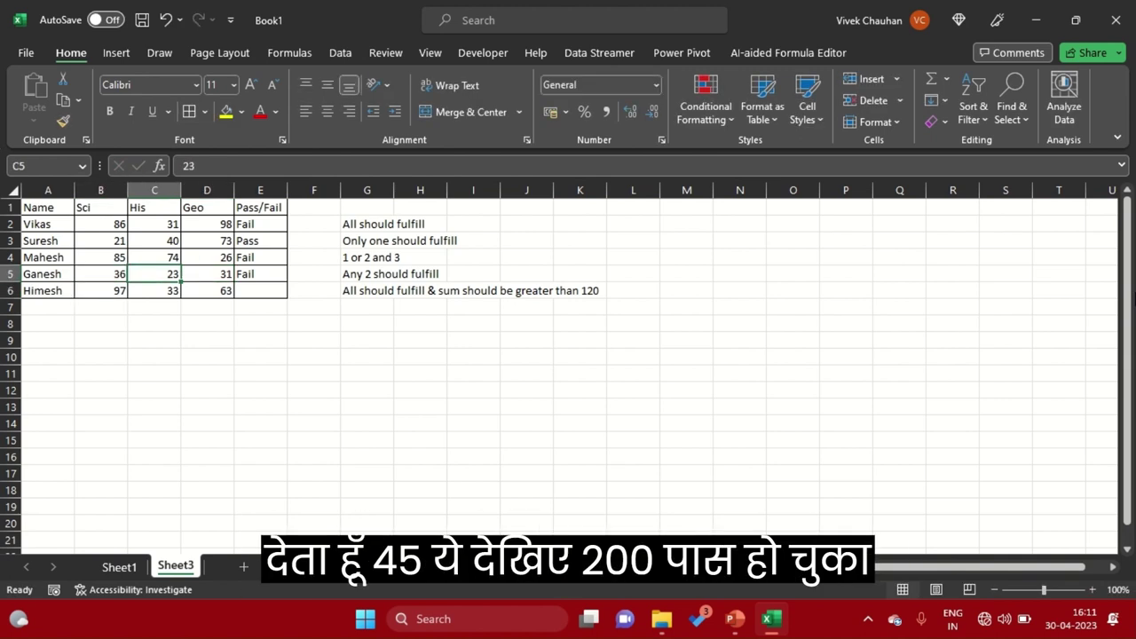
{"action": "type", "text": "45"}
{"action": "key", "text": "Return"}
{"action": "key", "text": "Up"}
{"action": "key", "text": "Right"}
{"action": "key", "text": "Right"}
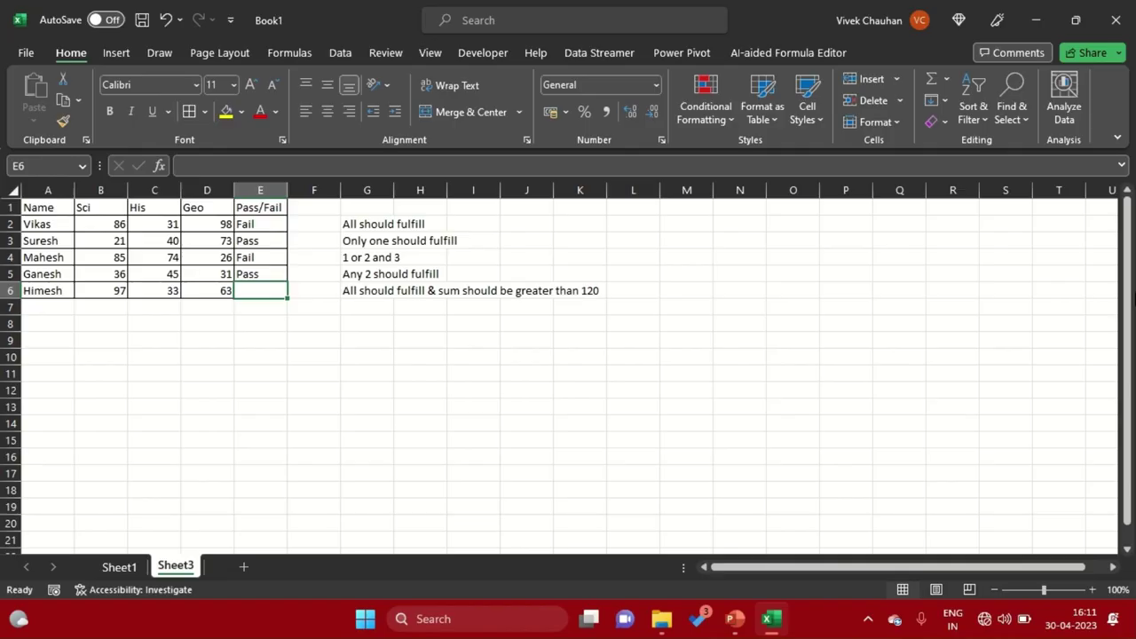
{"action": "key", "text": "Down"}
{"action": "key", "text": "Up"}
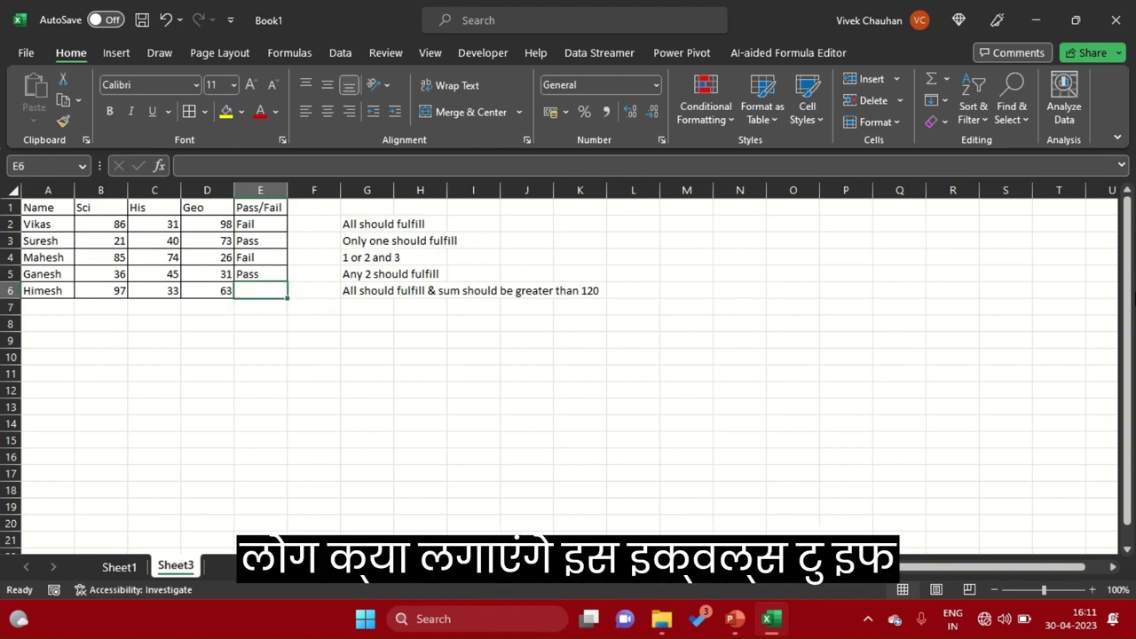
Begin E6's IF(AND(…)) formula with the conditions B6>=35 and C6>=35.
{"action": "type", "text": "=if"}
{"action": "key", "text": "Tab"}
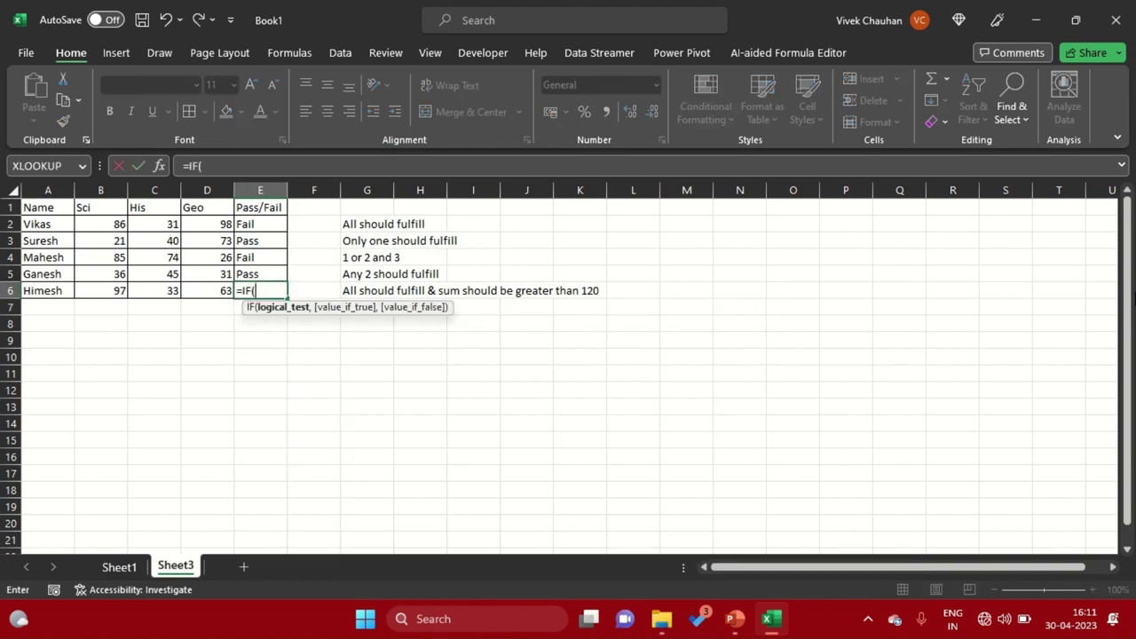
{"action": "type", "text": "an"}
{"action": "key", "text": "Tab"}
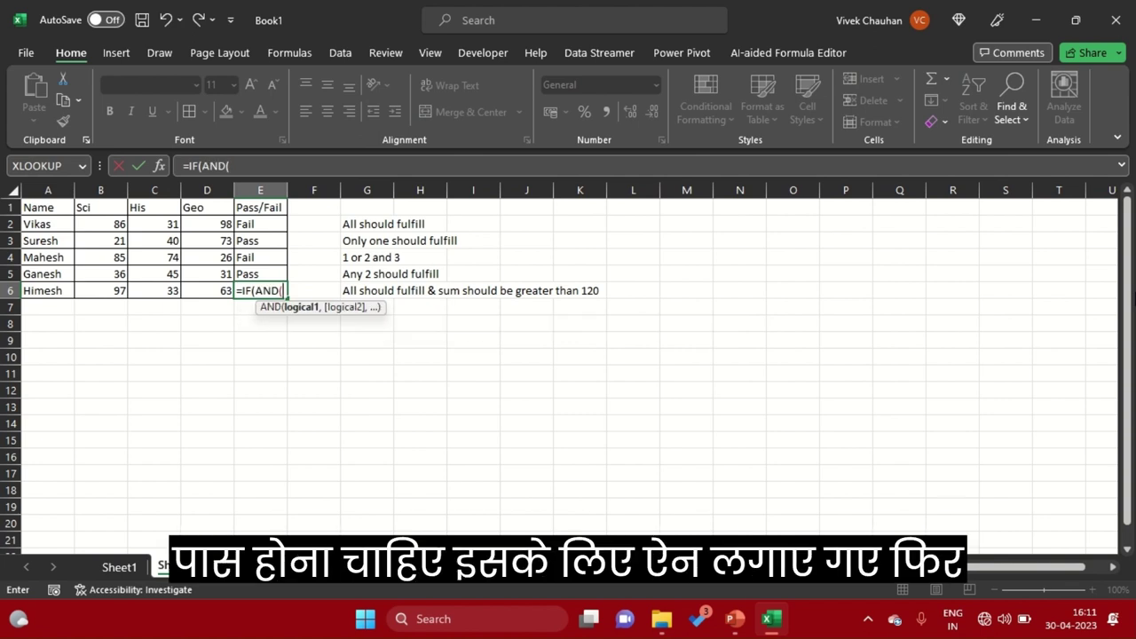
{"action": "key", "text": "Left"}
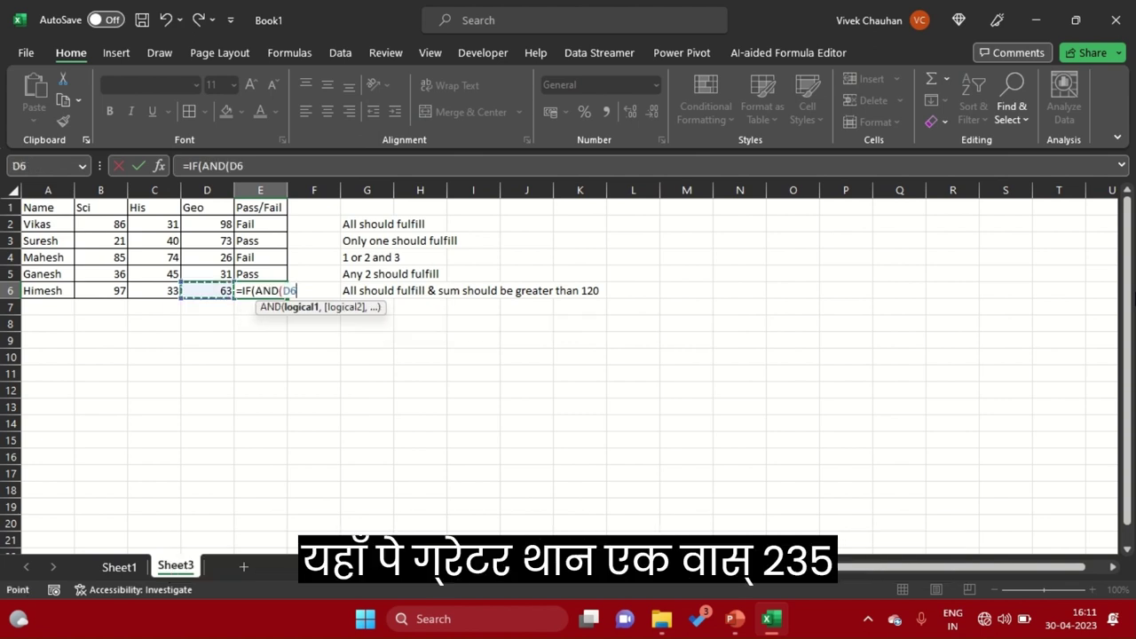
{"action": "key", "text": "Left"}
{"action": "key", "text": "Left"}
{"action": "type", "text": ">=35"}
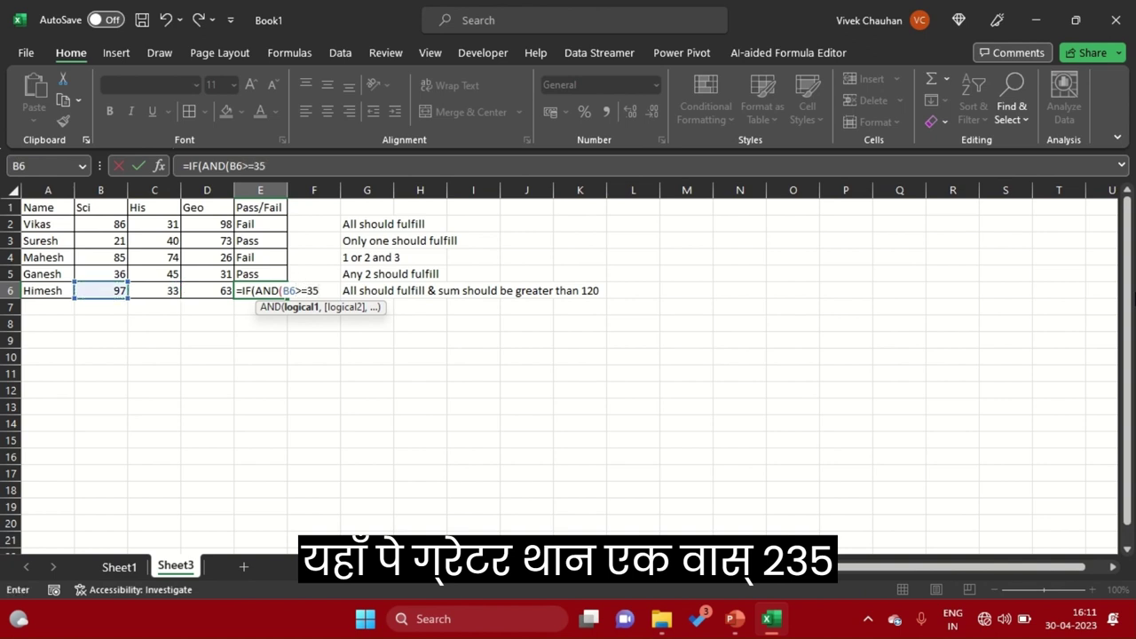
{"action": "type", "text": ","}
{"action": "key", "text": "Left"}
{"action": "key", "text": "Left"}
{"action": "type", "text": ">="}
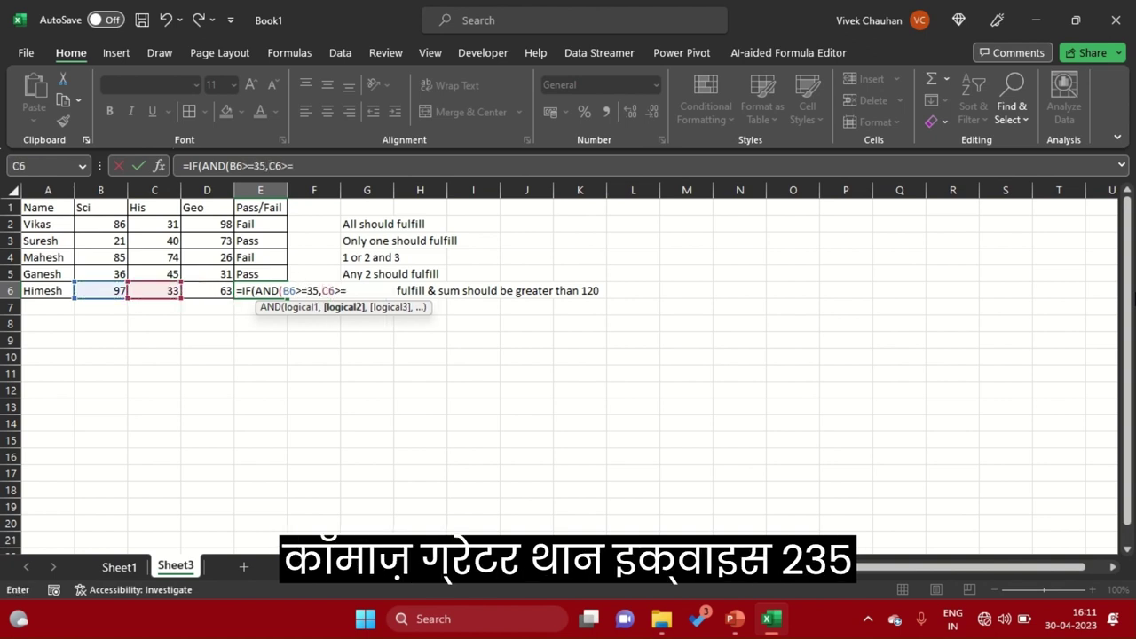
{"action": "type", "text": "35,"}
Add D6>=35 and SUM(B6:D6)>120, completing with "Pass","Fail" to return Fail.
{"action": "key", "text": "Left"}
{"action": "type", "text": ">"}
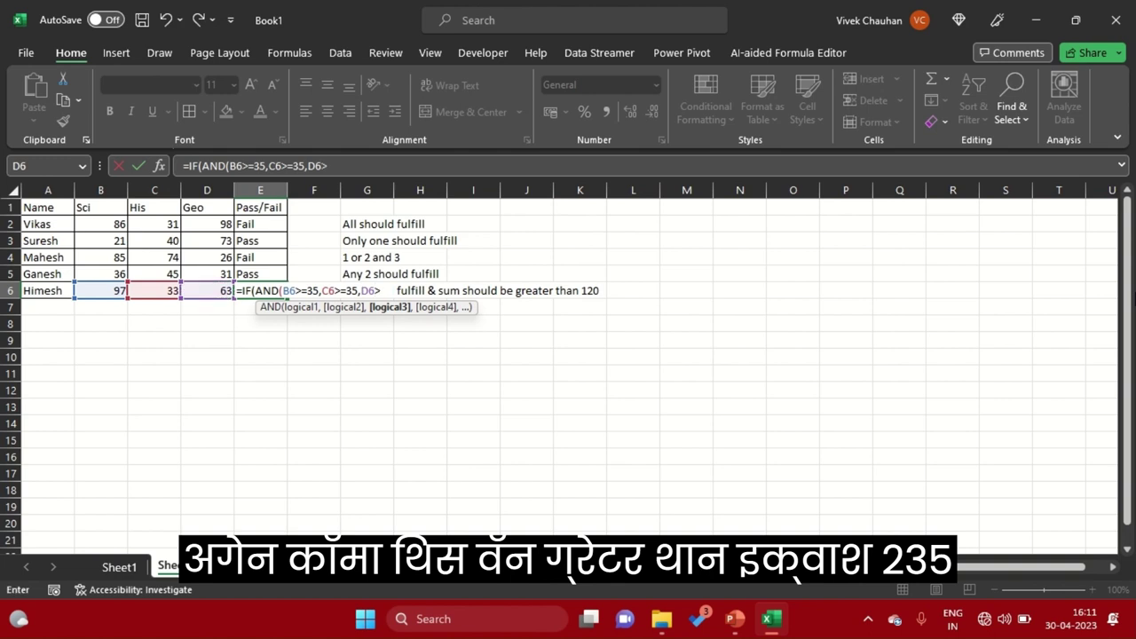
{"action": "type", "text": "=35"}
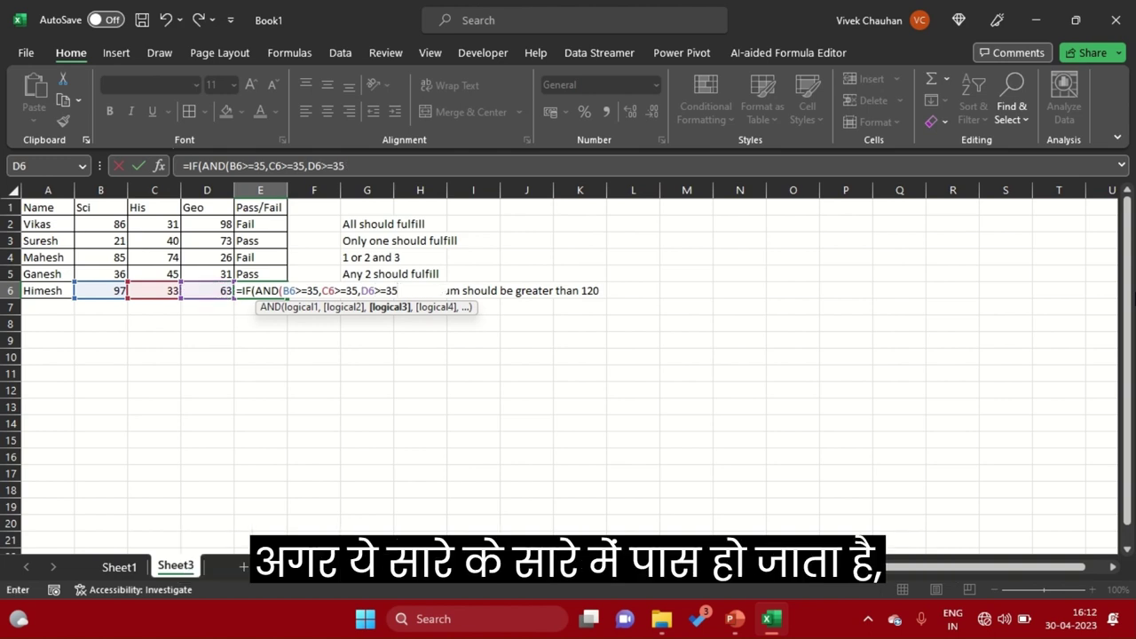
{"action": "type", "text": ",sum("}
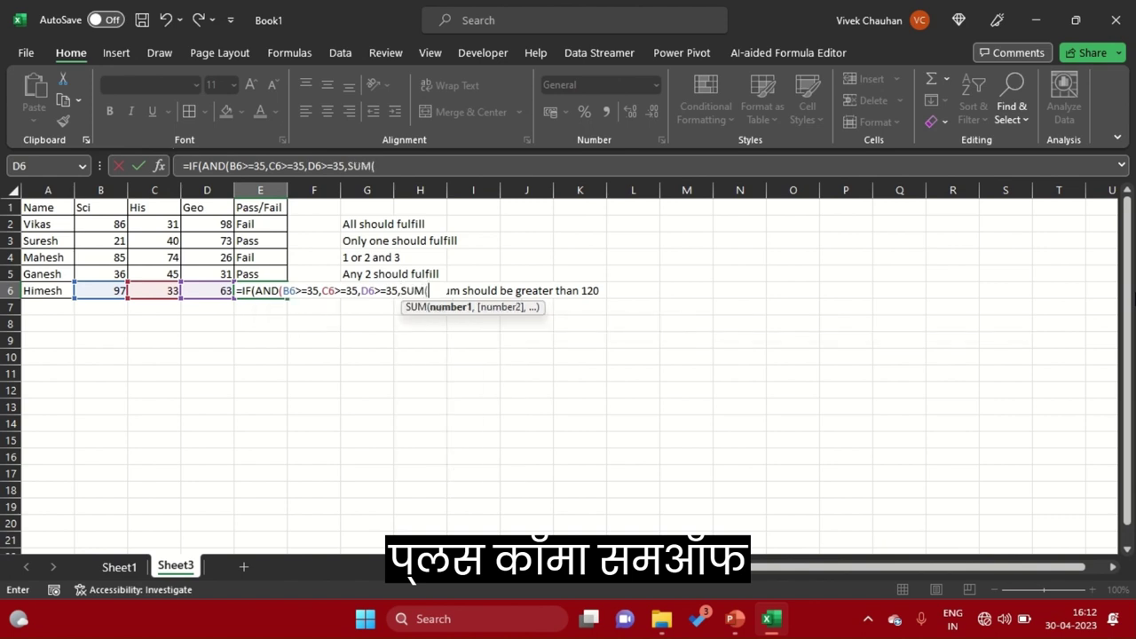
{"action": "key", "text": "Left"}
{"action": "key", "text": "Left"}
{"action": "key", "text": "Left"}
{"action": "key", "text": "shift+Right"}
{"action": "key", "text": "shift+Right"}
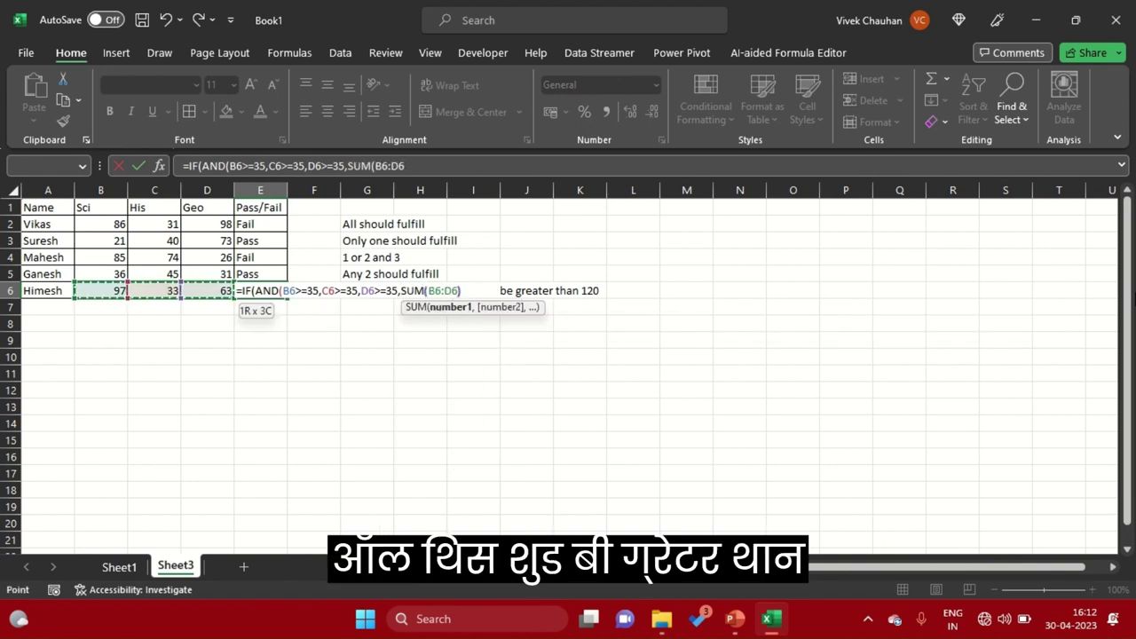
{"action": "type", "text": ")>"}
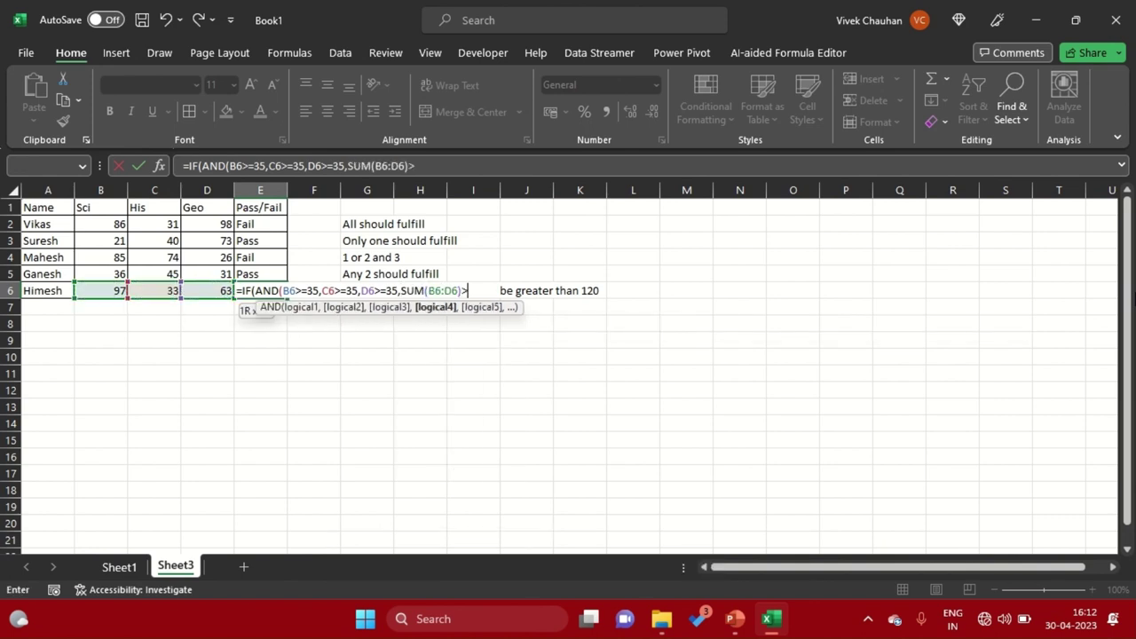
{"action": "type", "text": "120"}
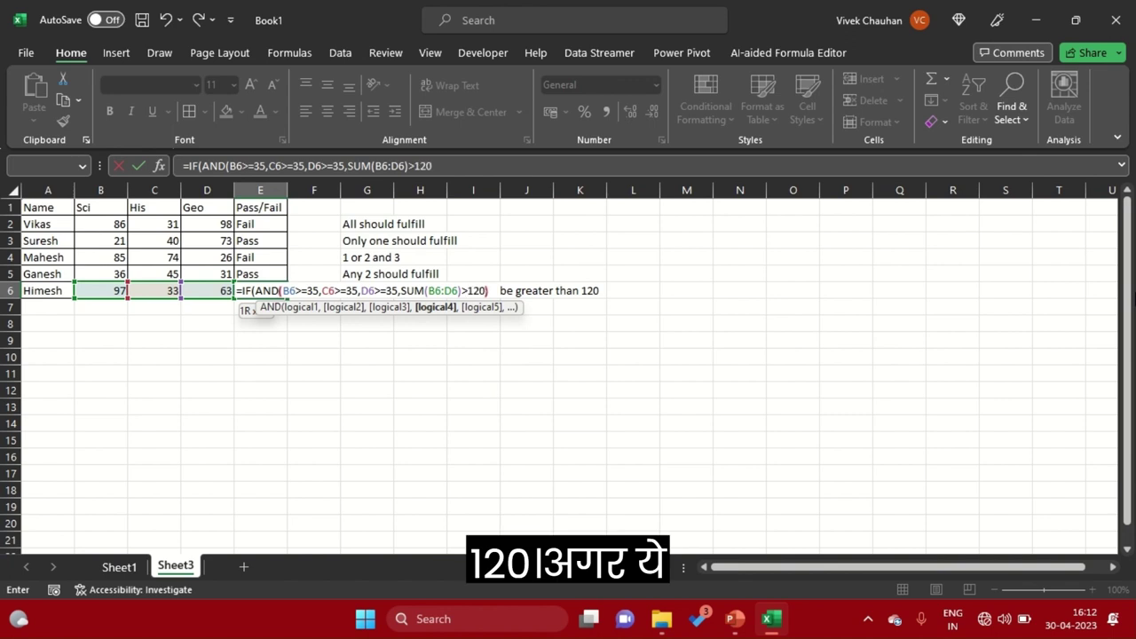
{"action": "type", "text": "),"}
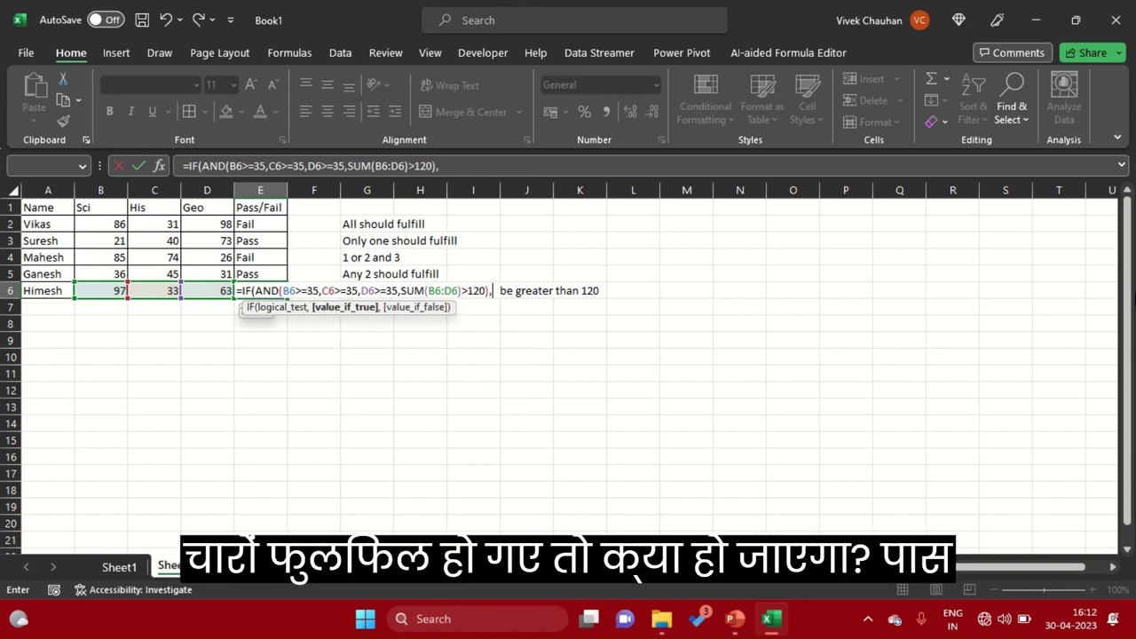
{"action": "type", "text": "\"Pass\","}
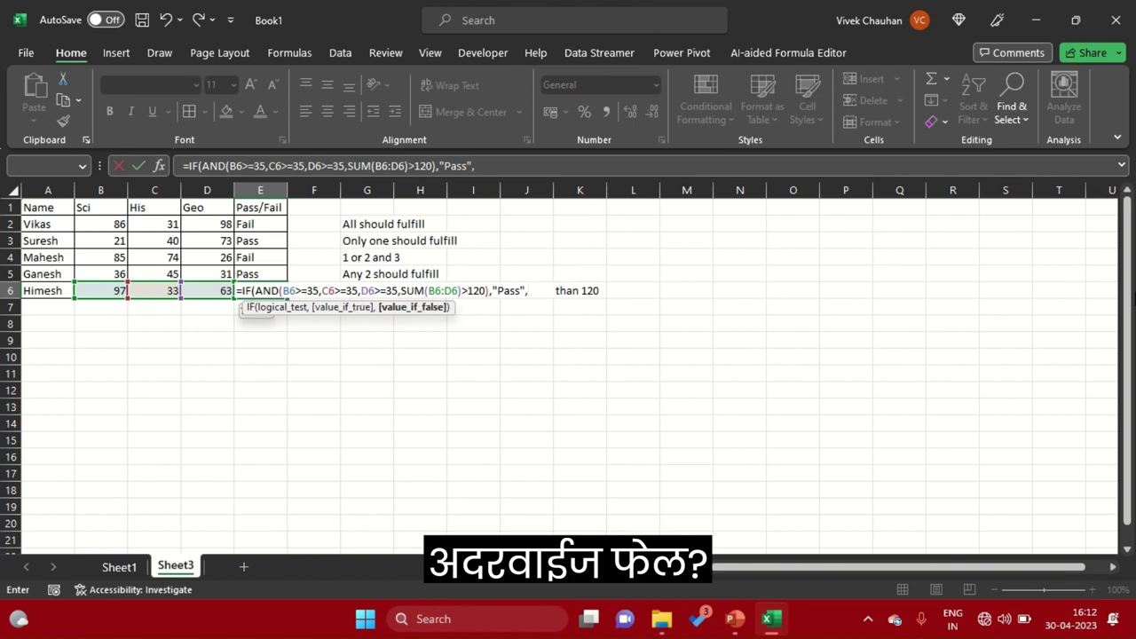
{"action": "type", "text": "\"Fail\""}
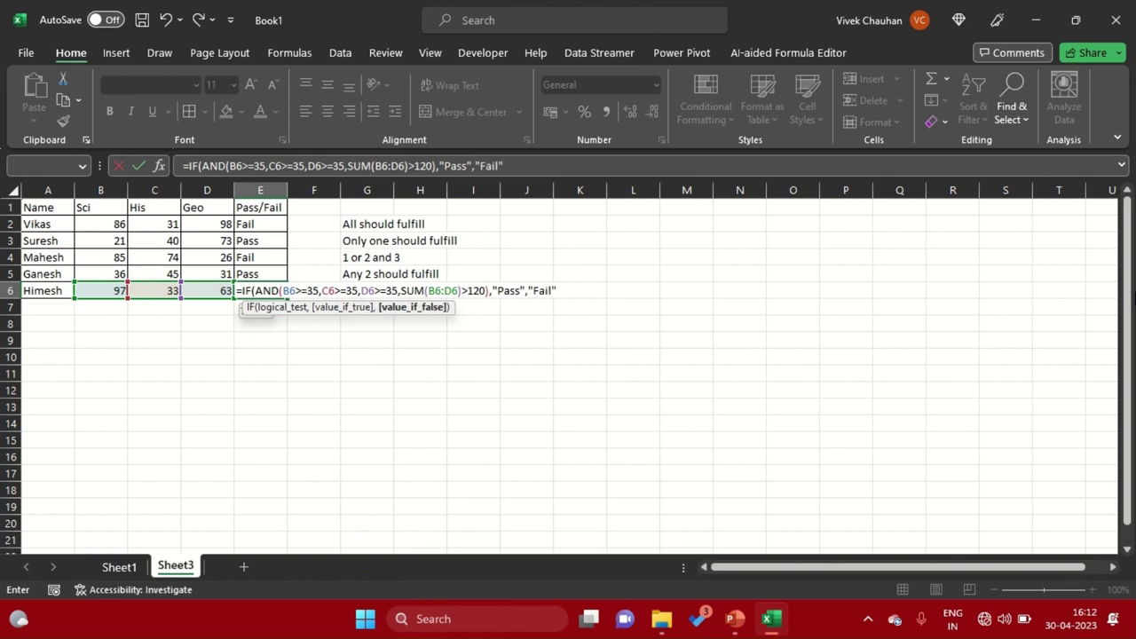
{"action": "type", "text": ")"}
{"action": "key", "text": "Return"}
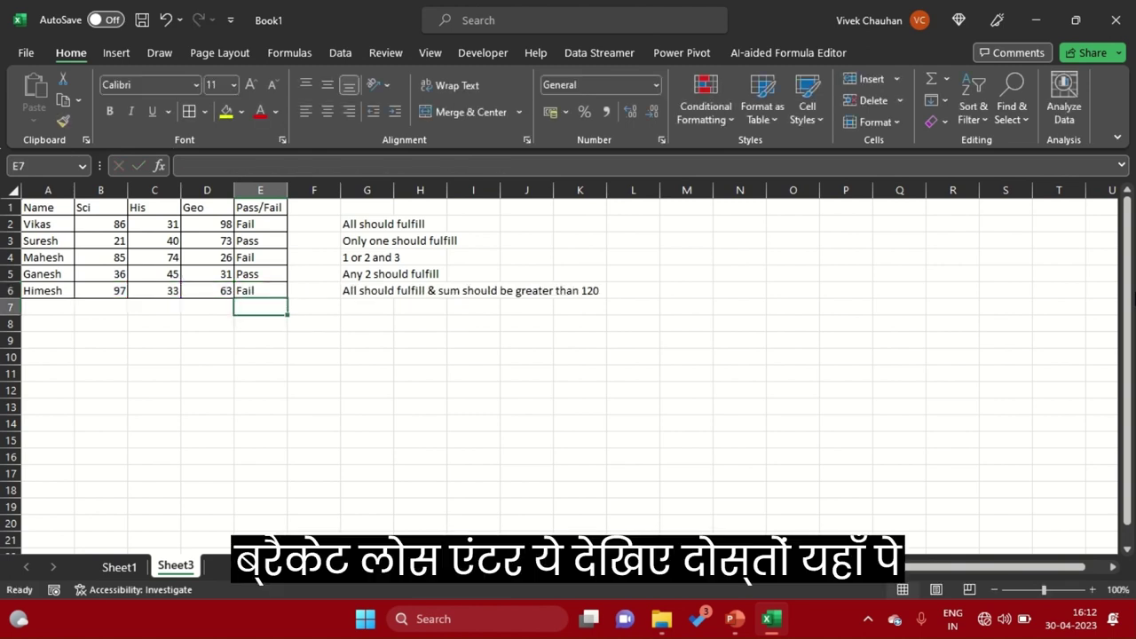
Inspect E6's formula and the Geo mark in D6.
{"action": "left_click", "coordinate": [260, 290]}
{"action": "left_click", "coordinate": [206, 291]}
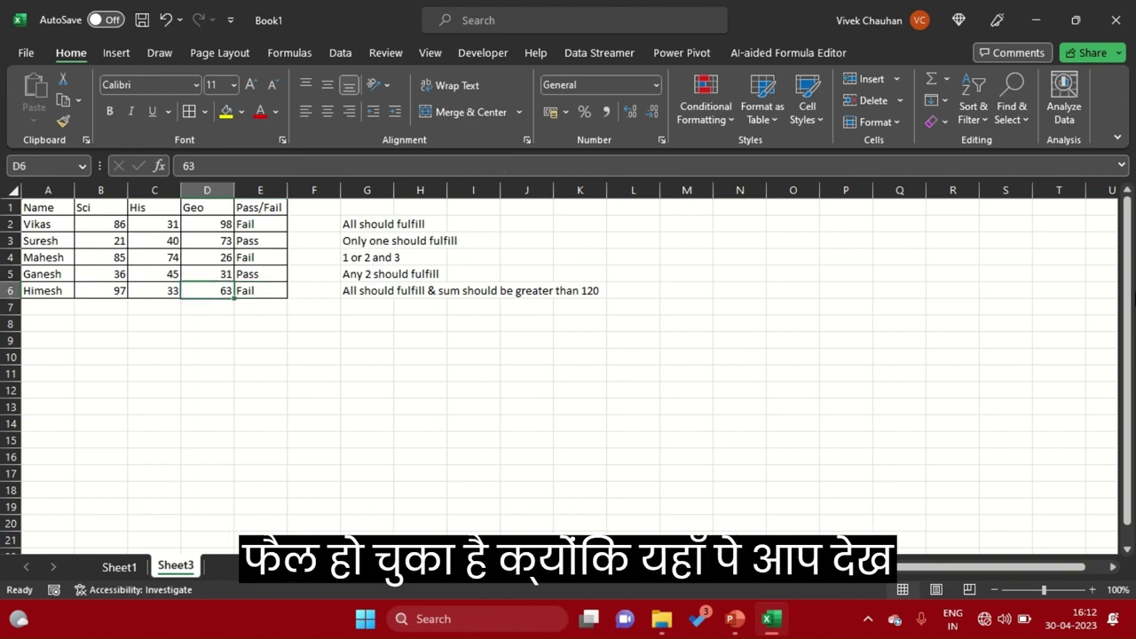
{"action": "key", "text": "Left"}
{"action": "key", "text": "Left"}
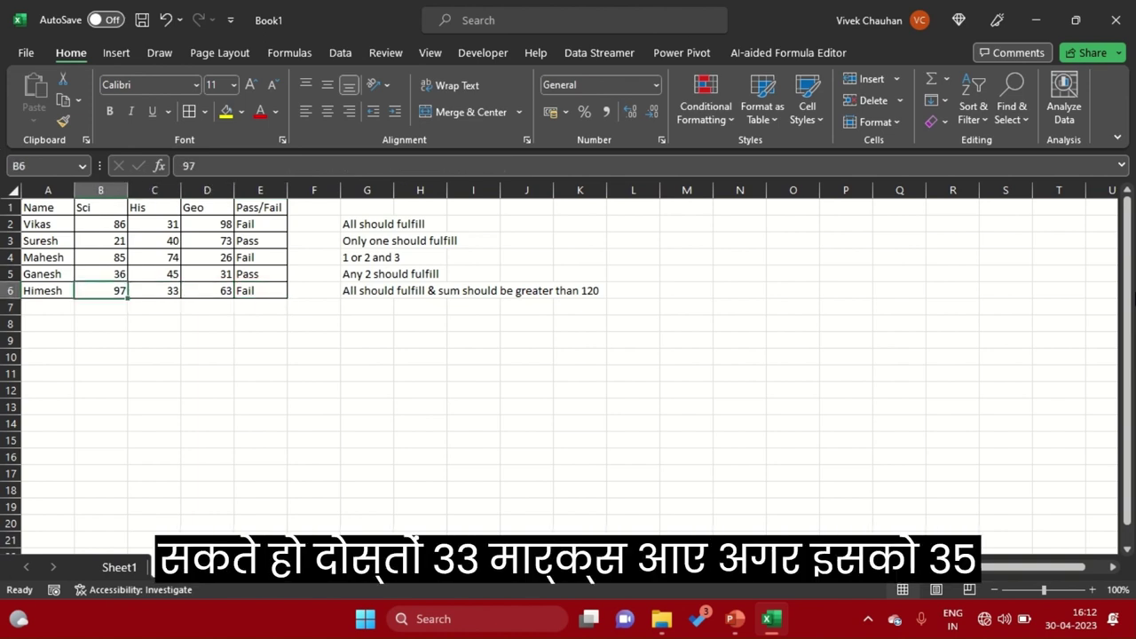
{"action": "key", "text": "Right"}
{"action": "key", "text": "Right"}
Change the His, Sci and Geo marks in row 6 to 35 each, leaving E6 at Fail.
{"action": "left_click", "coordinate": [155, 290]}
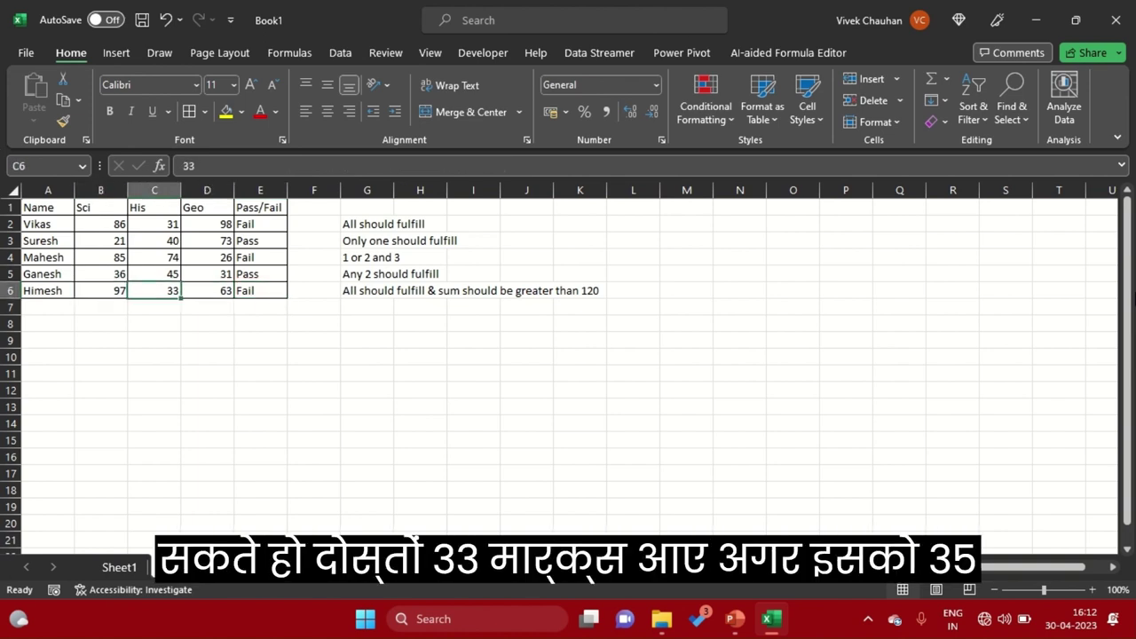
{"action": "type", "text": "35"}
{"action": "key", "text": "Return"}
{"action": "key", "text": "Up"}
{"action": "key", "text": "Left"}
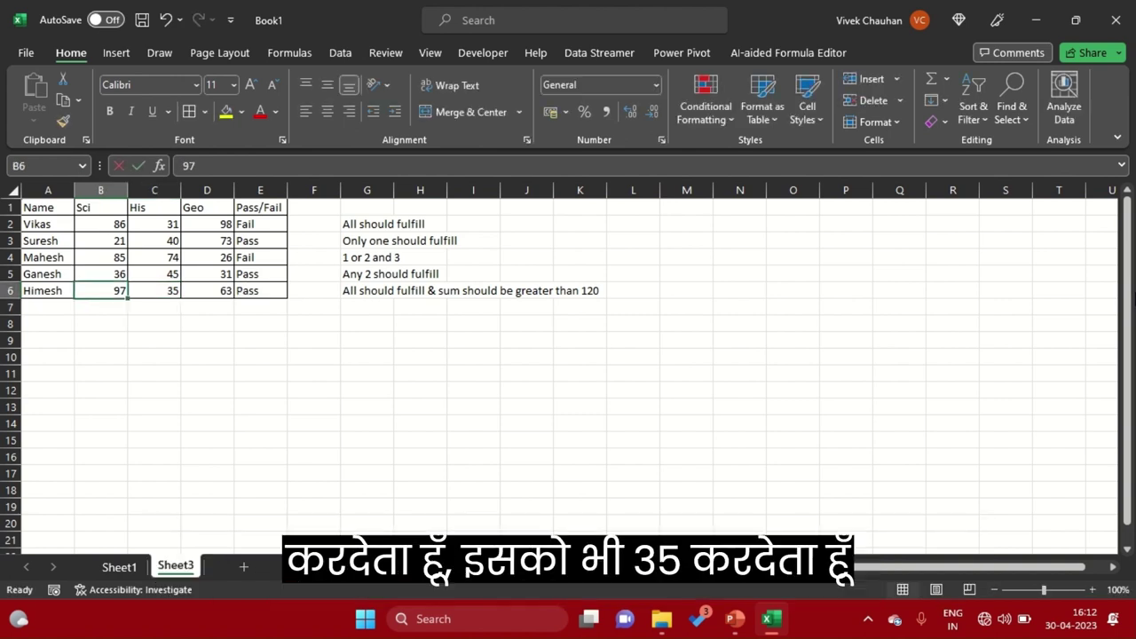
{"action": "type", "text": "35"}
{"action": "key", "text": "Right"}
{"action": "key", "text": "Right"}
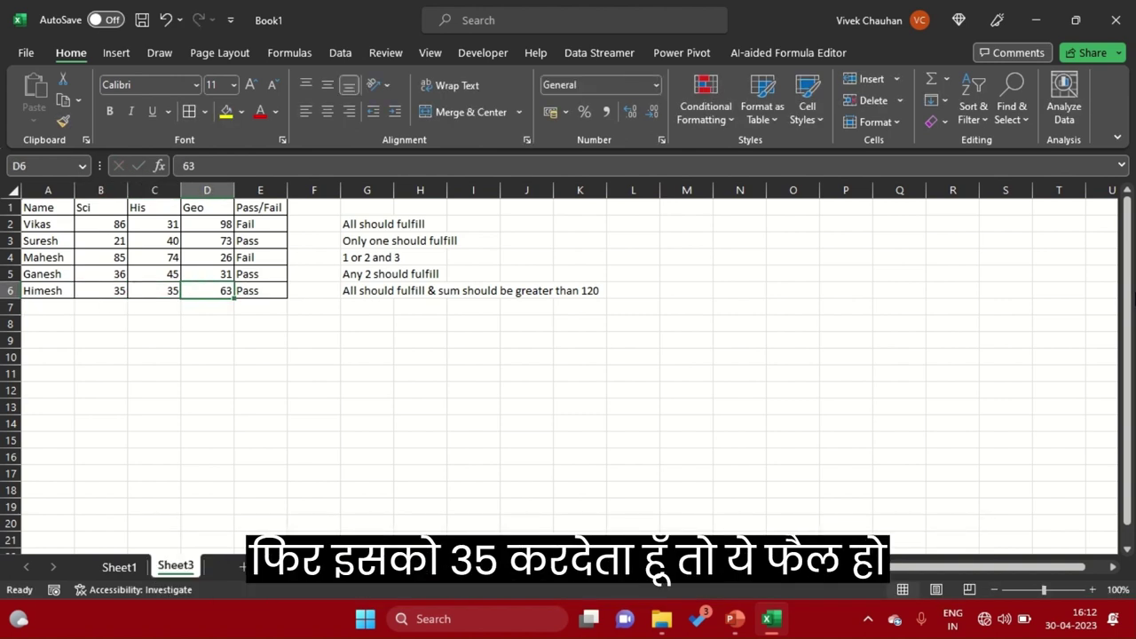
{"action": "type", "text": "35"}
{"action": "key", "text": "Return"}
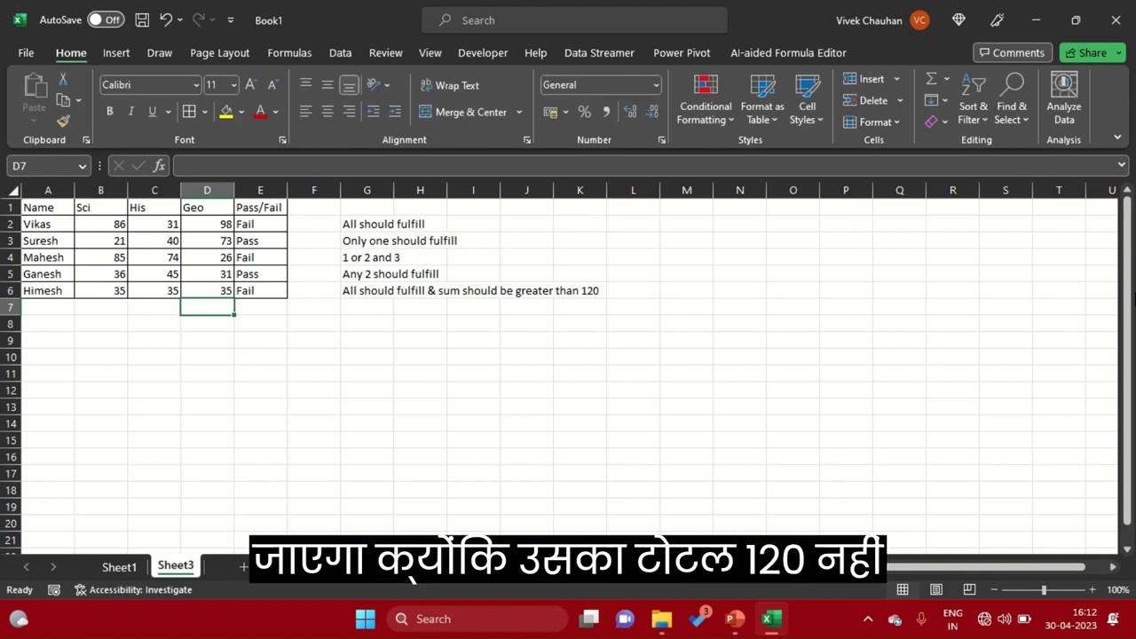
Check the row 6 total, then raise the Geo mark in D6 to 60.
{"action": "key", "text": "Up"}
{"action": "key", "text": "shift+Left"}
{"action": "key", "text": "shift+Left"}
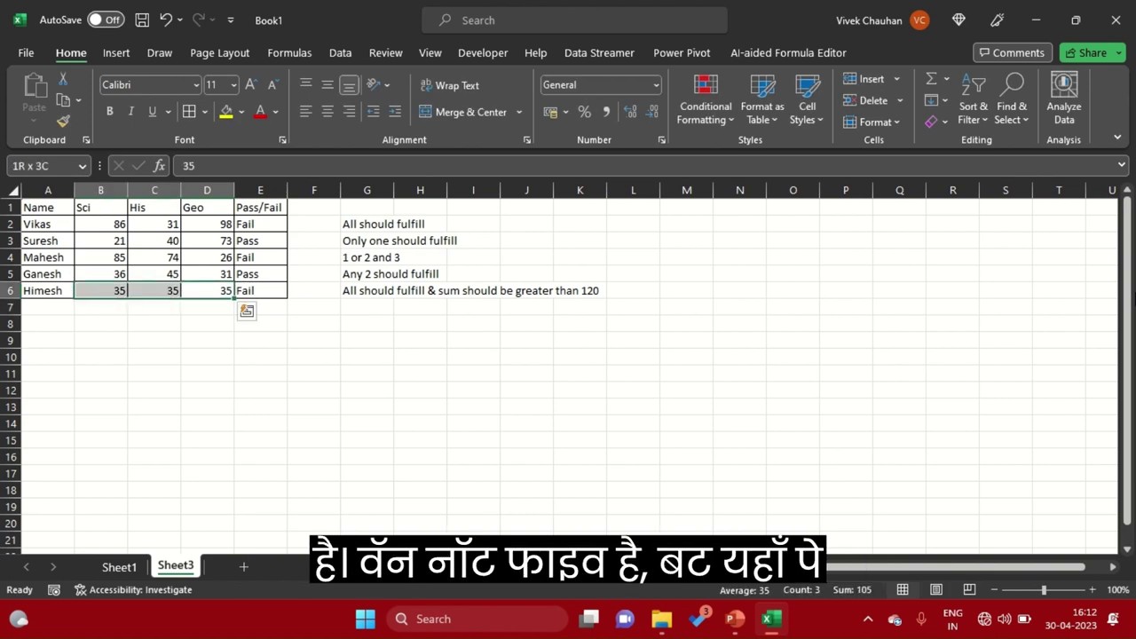
{"action": "key", "text": "shift+Right"}
{"action": "key", "text": "shift+Right"}
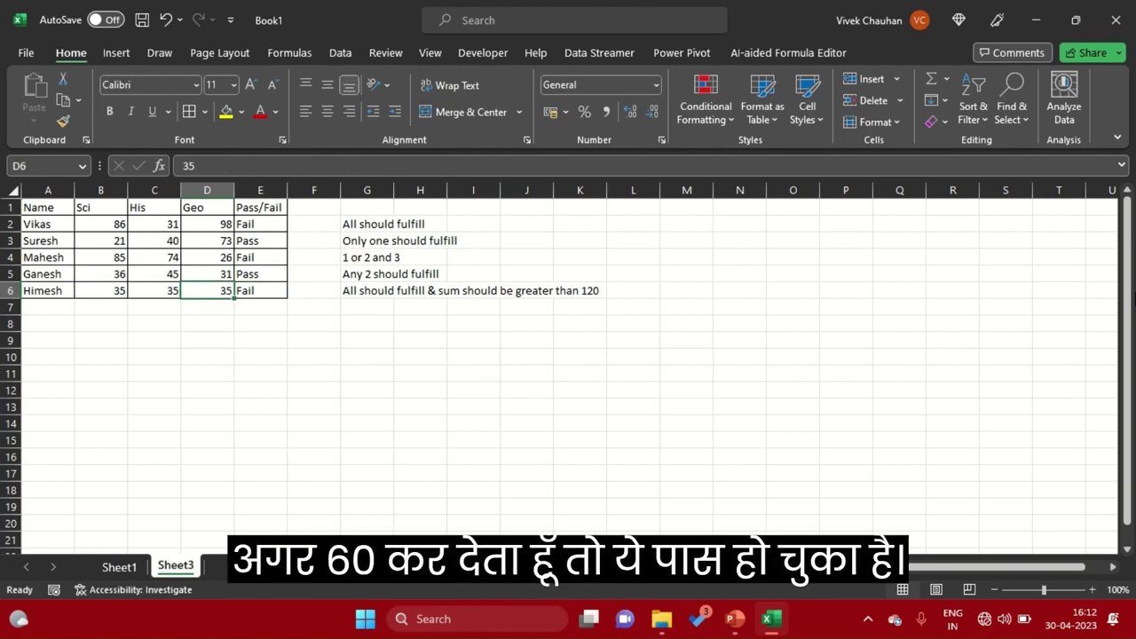
{"action": "type", "text": "60"}
{"action": "key", "text": "Return"}
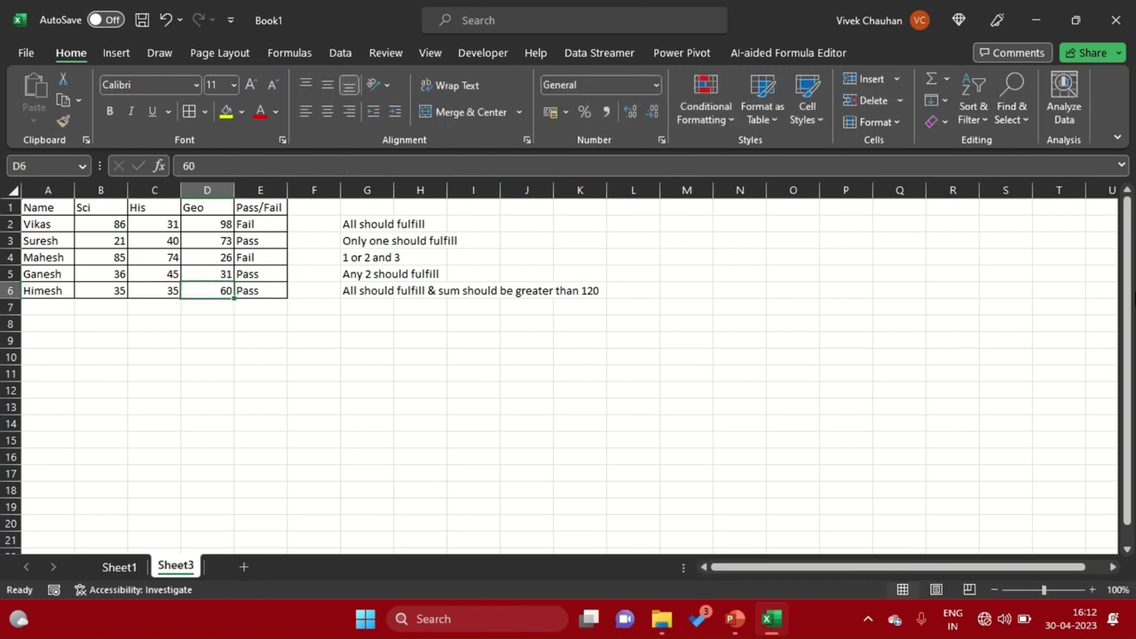